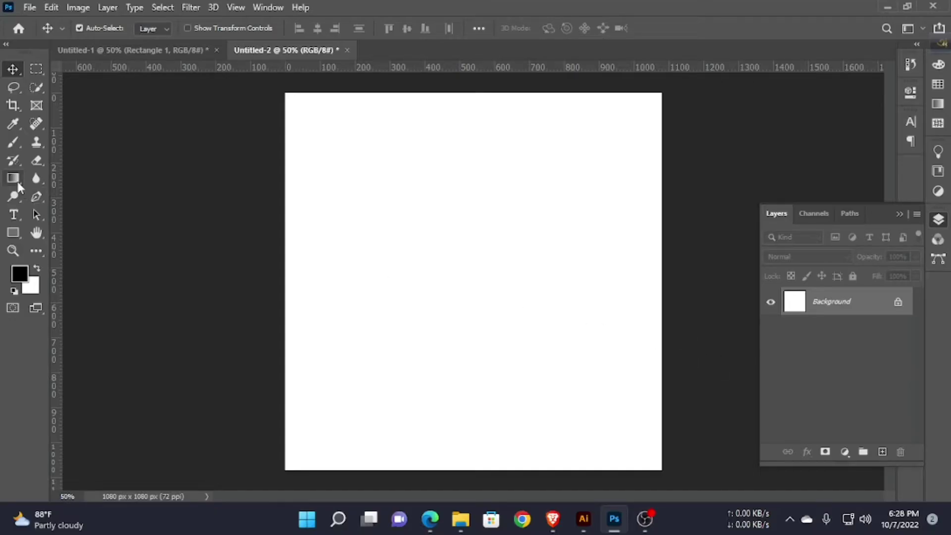
- Add the word APPLE as a bold black text layer on the canvas
left_click(14, 216)
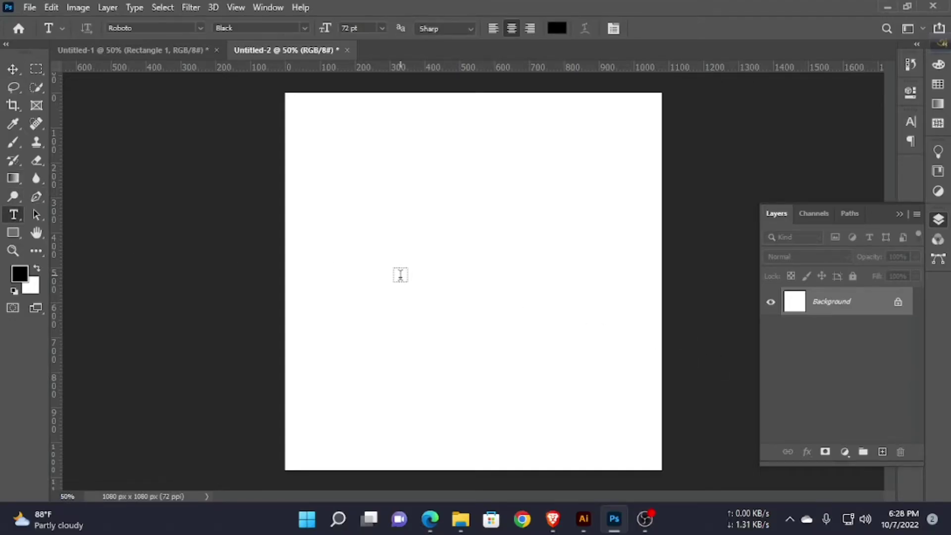
left_click(401, 277)
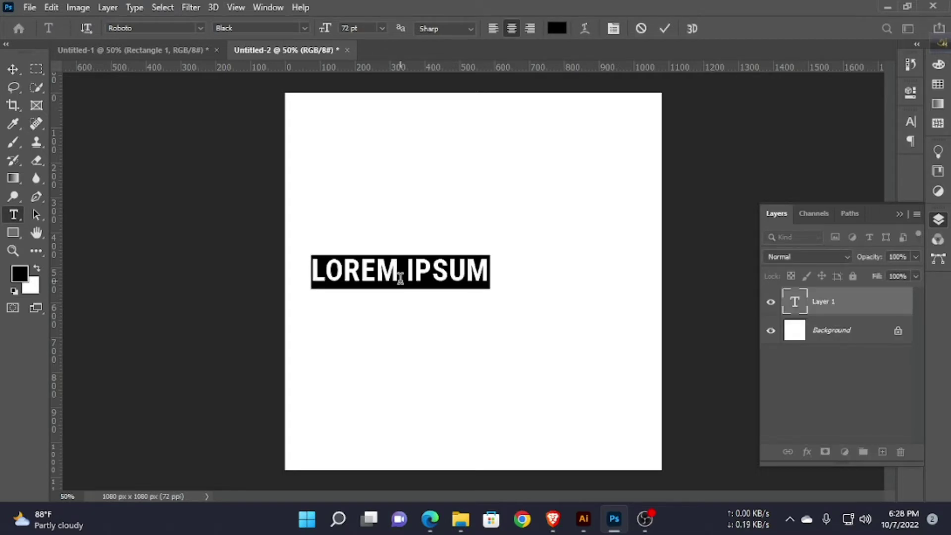
type("A")
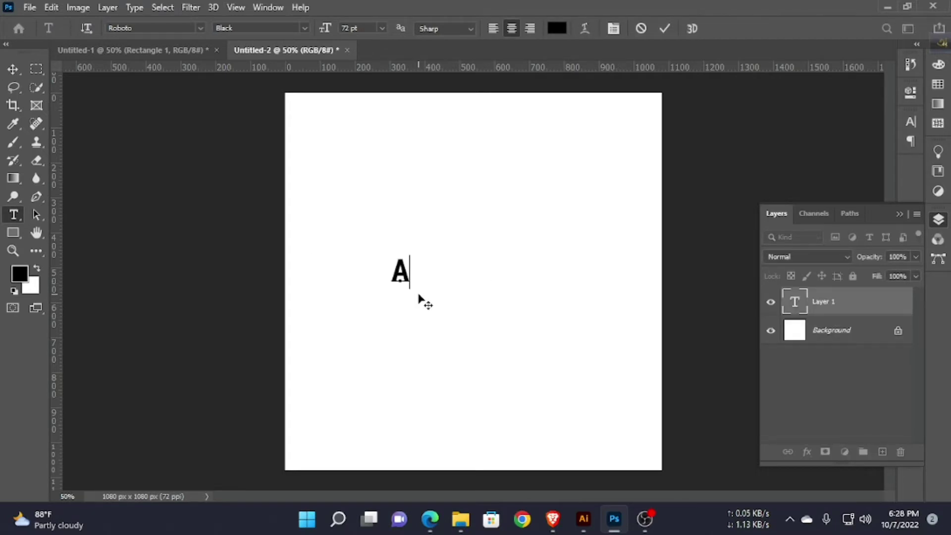
type("PPLE")
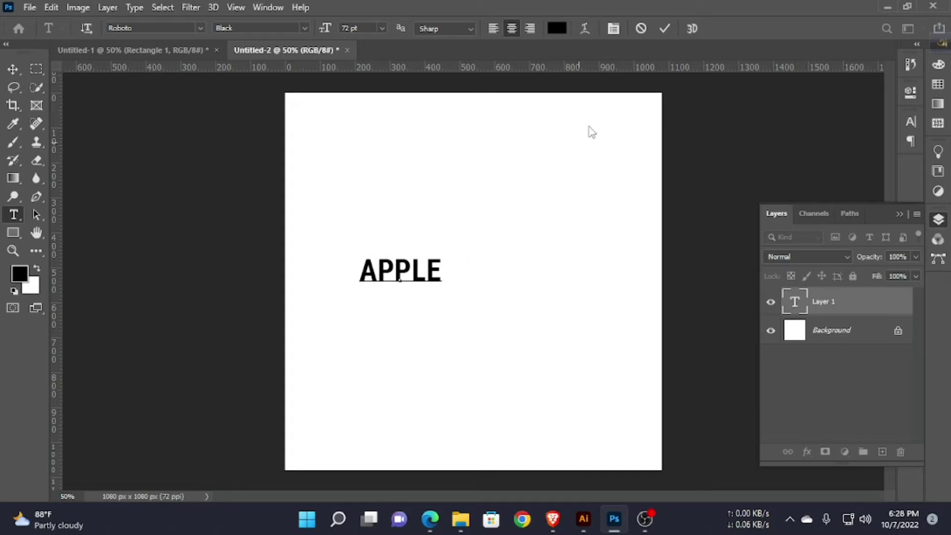
left_click(665, 29)
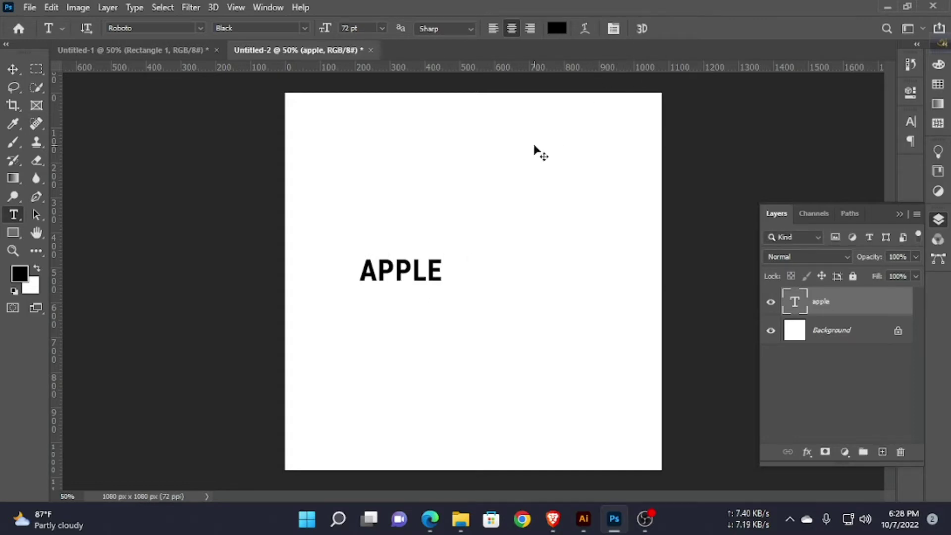
- Scale APPLE to about 291% and center it on the canvas
key("ctrl+t")
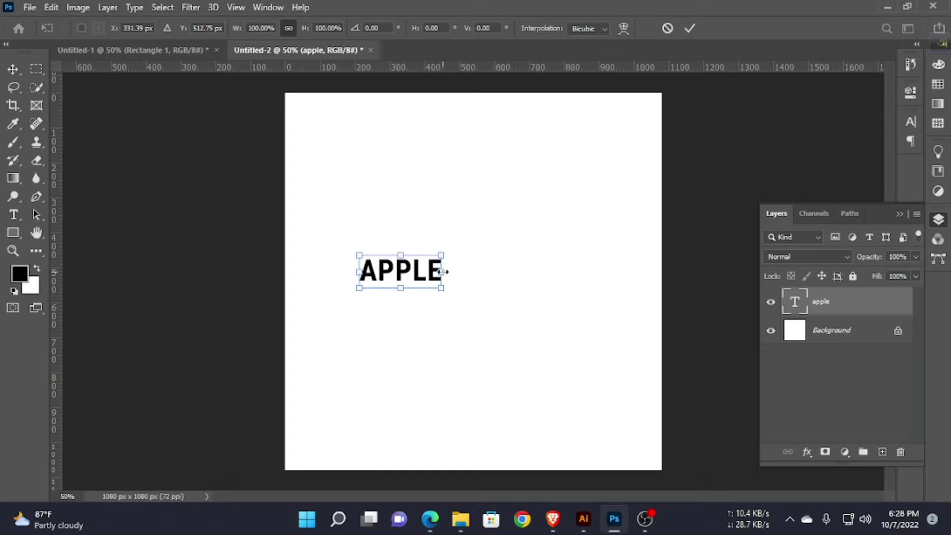
left_click_drag(443, 271, 599, 272)
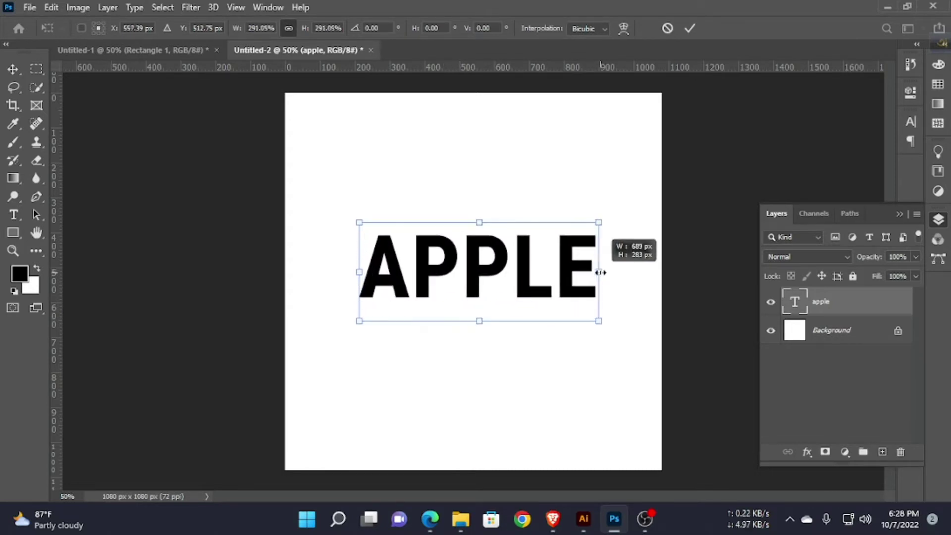
left_click_drag(475, 286, 464, 299)
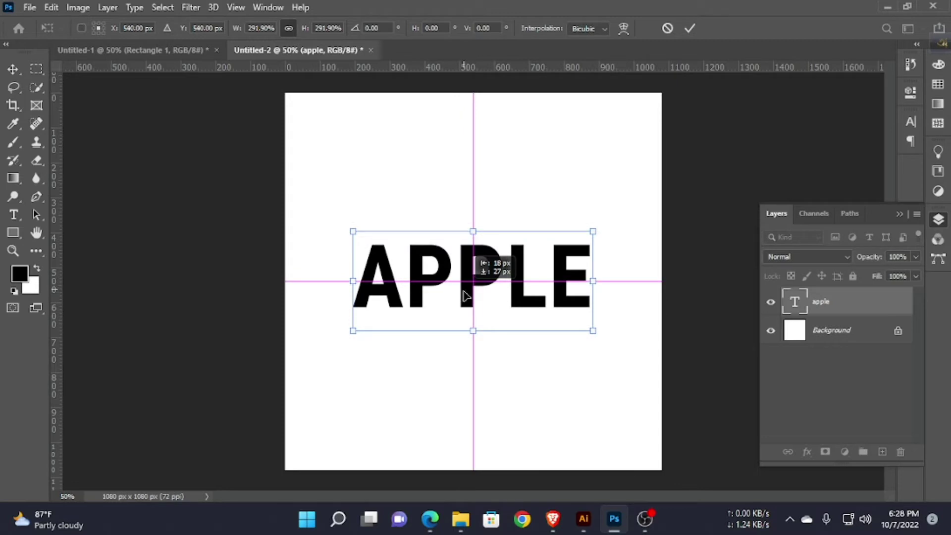
left_click(693, 29)
- Draw a black 1080 × 1080 px rectangle and move it to fill the canvas
key("u")
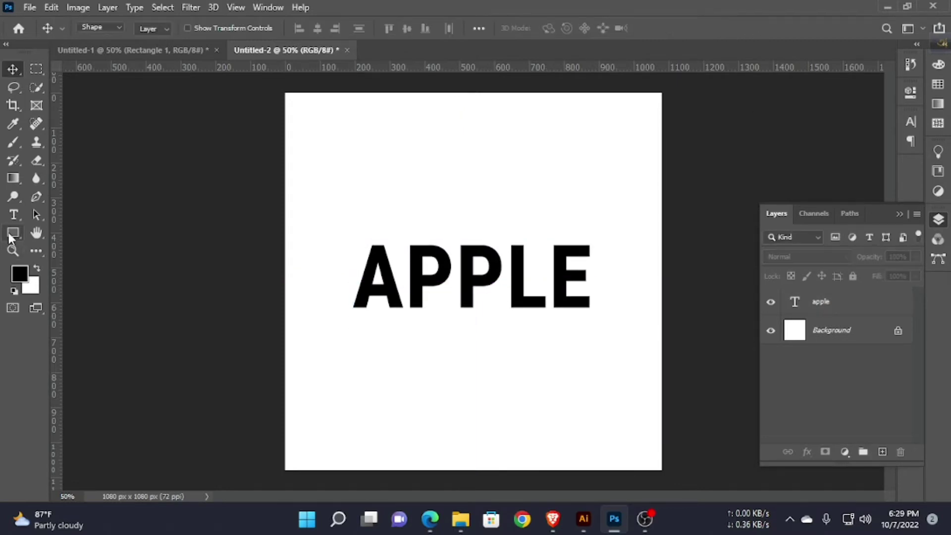
left_click(430, 167)
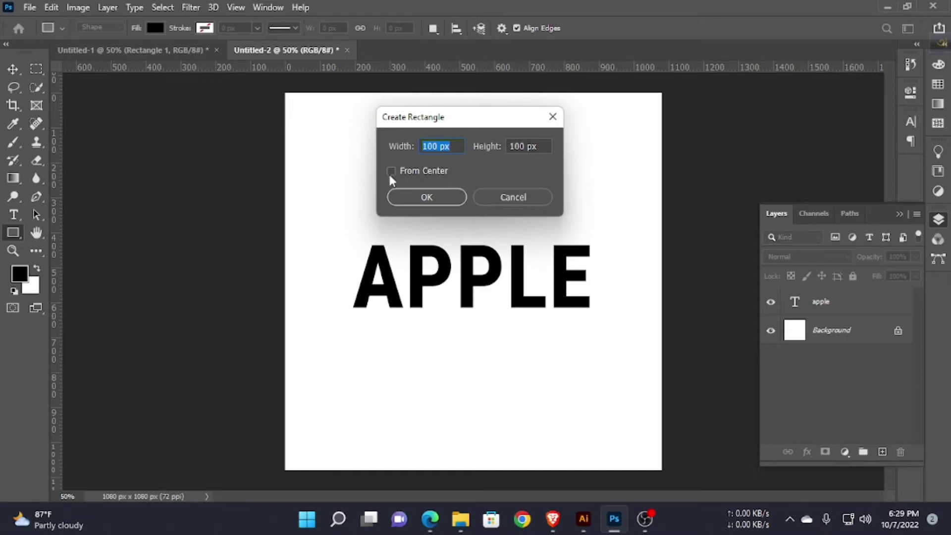
type("10")
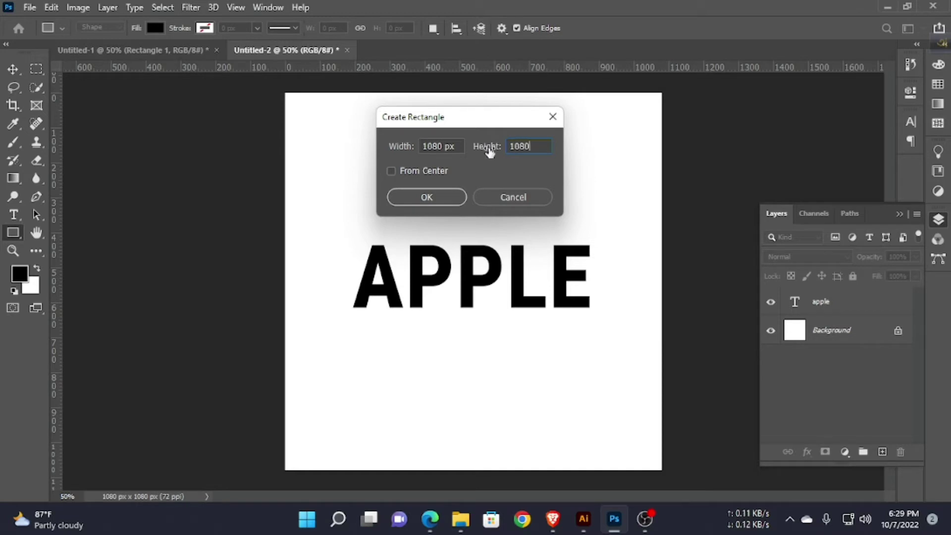
key("Return")
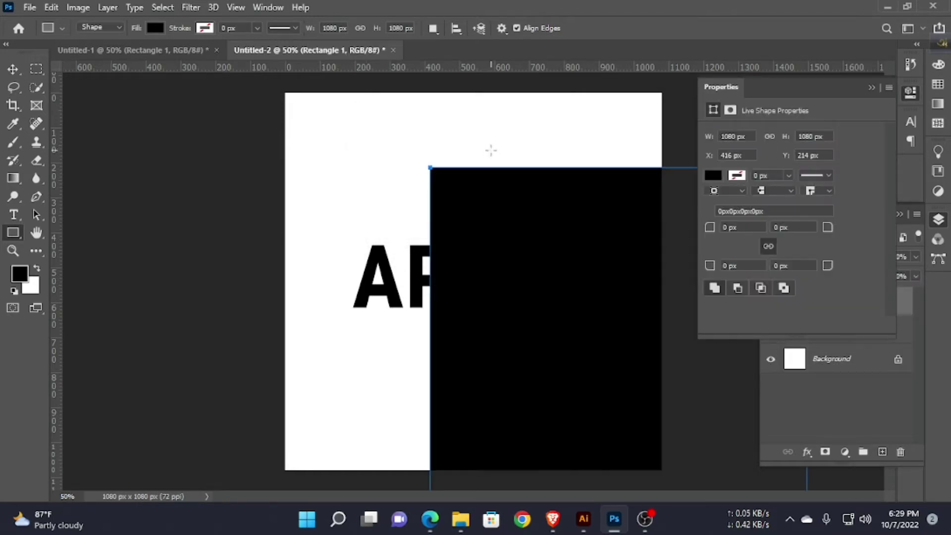
left_click(13, 69)
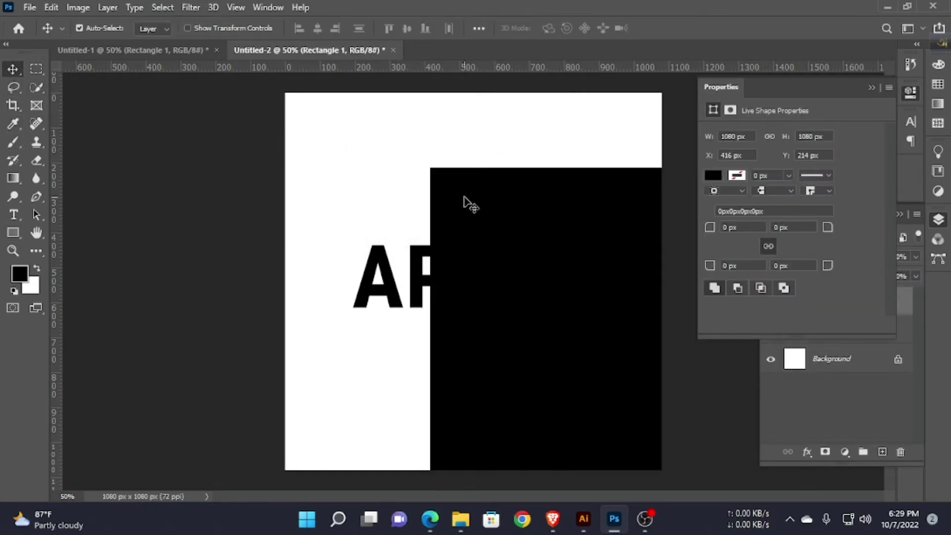
left_click_drag(565, 238, 421, 167)
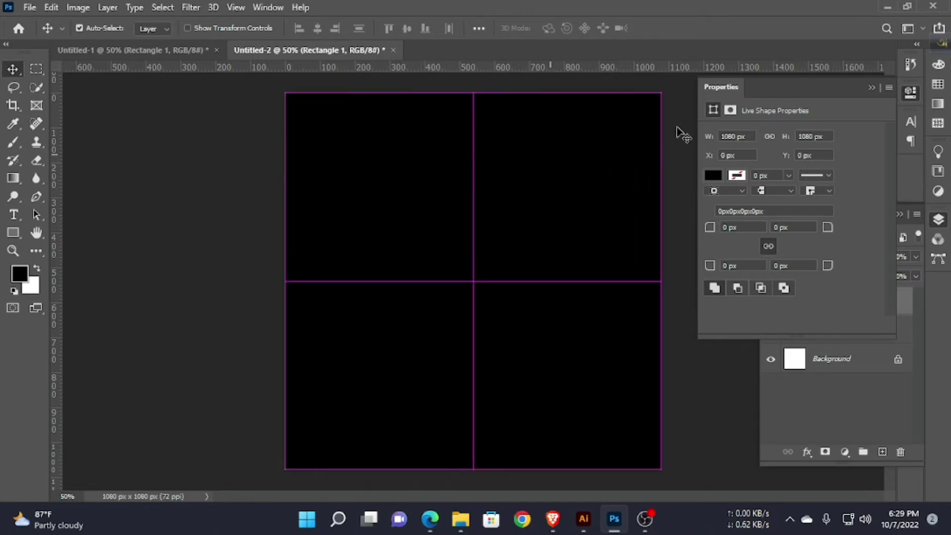
left_click(871, 88)
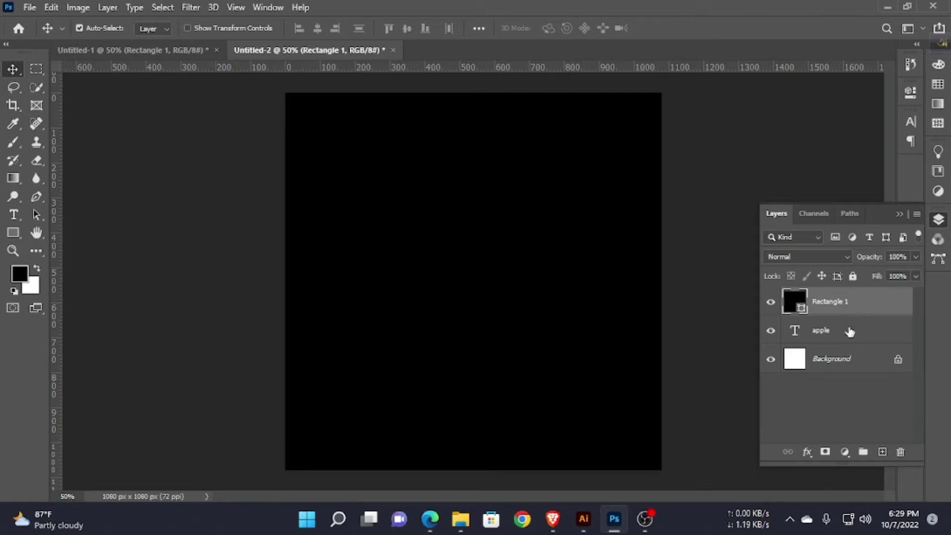
- Move the apple text layer above Rectangle 1 in the Layers panel
mouse_move(845, 338)
left_mouse_down()
mouse_move(837, 302)
mouse_move(814, 303)
left_mouse_up()
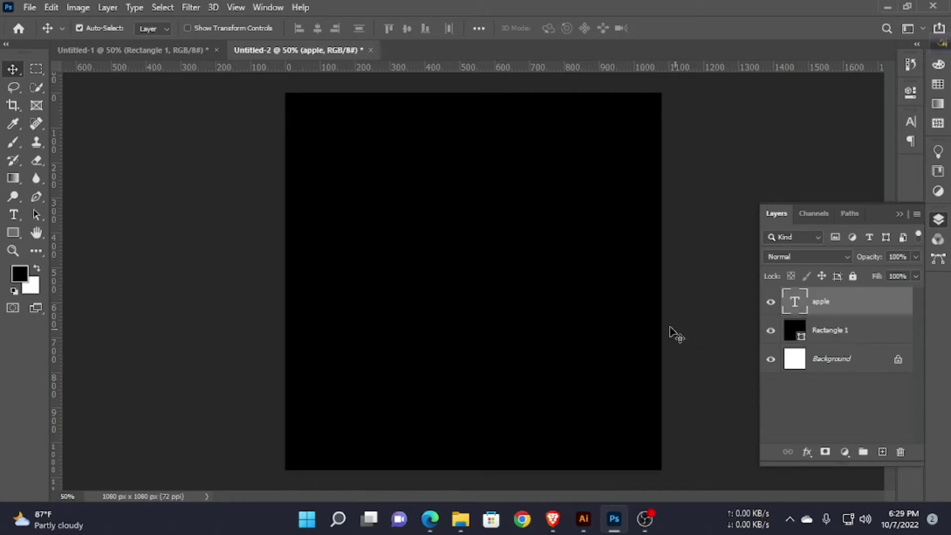
key("ctrl")
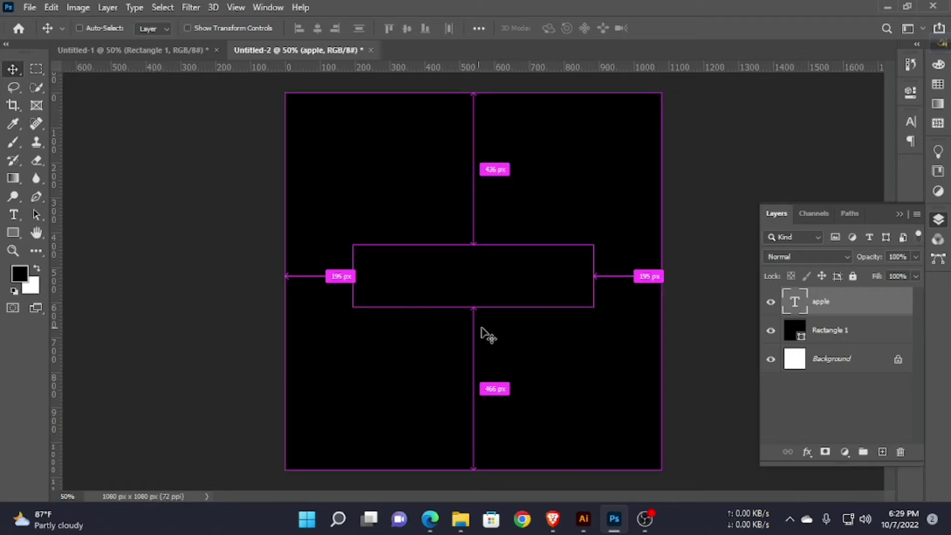
key("ctrl+t")
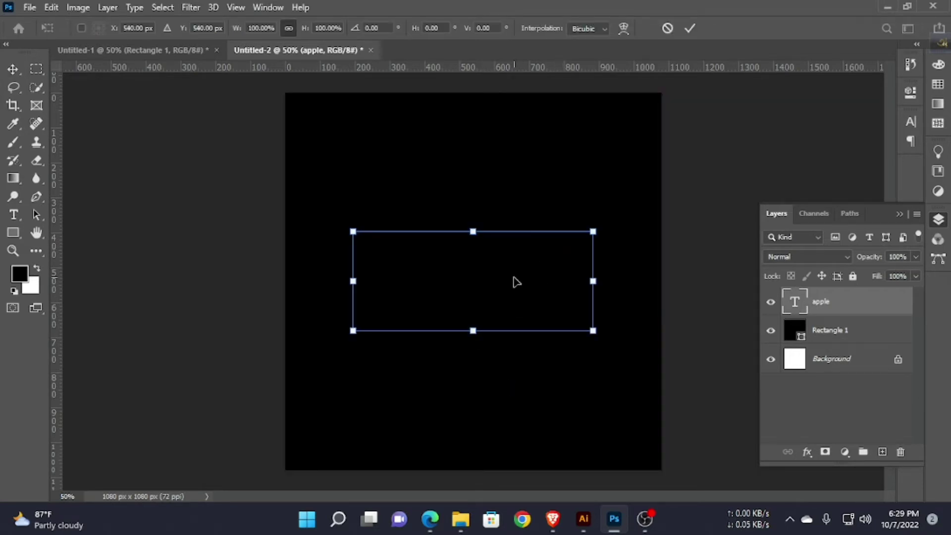
key("Escape")
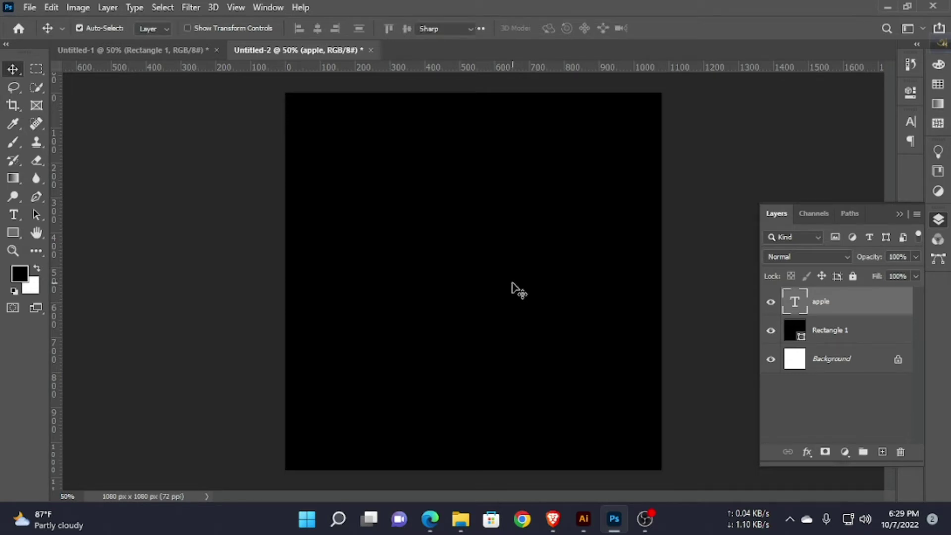
- Recolour the APPLE text to white (ffffff)
double_click(513, 288)
left_click(558, 30)
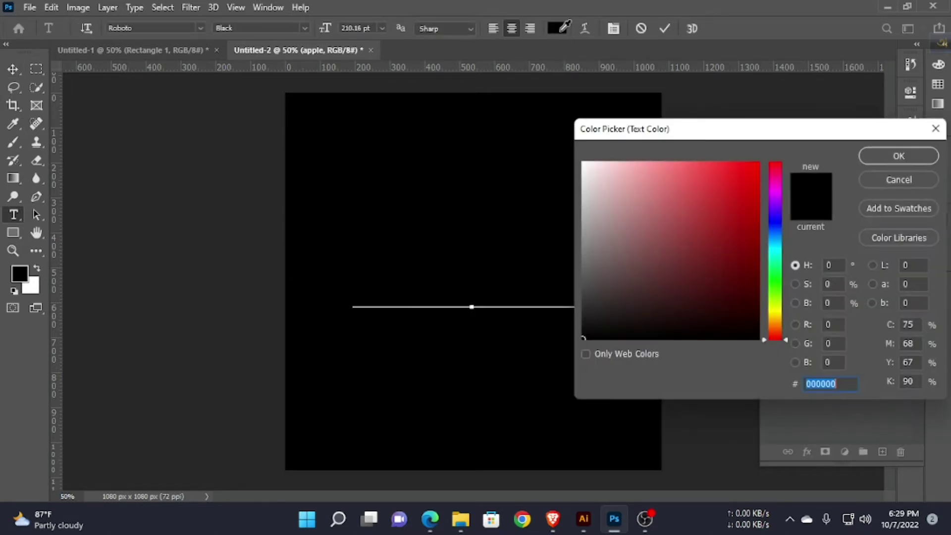
left_click_drag(585, 164, 576, 145)
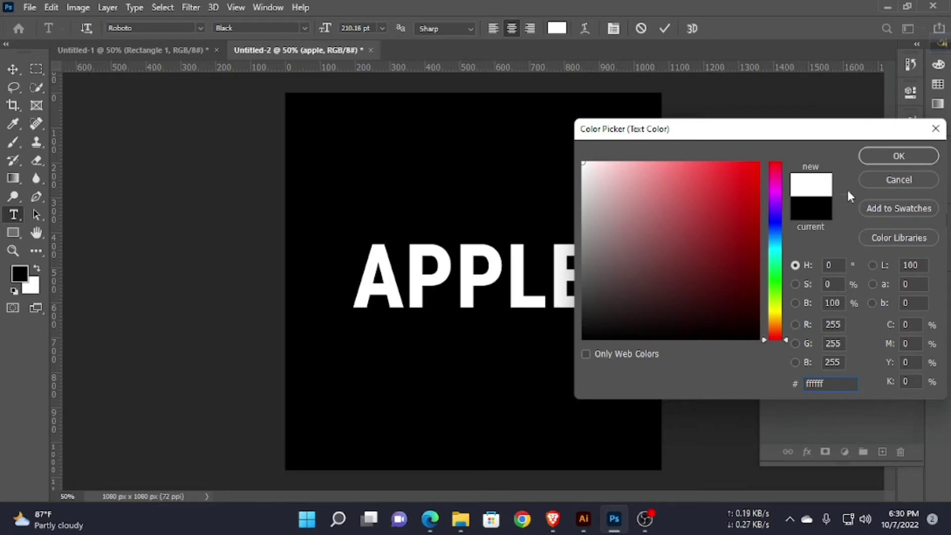
left_click(886, 157)
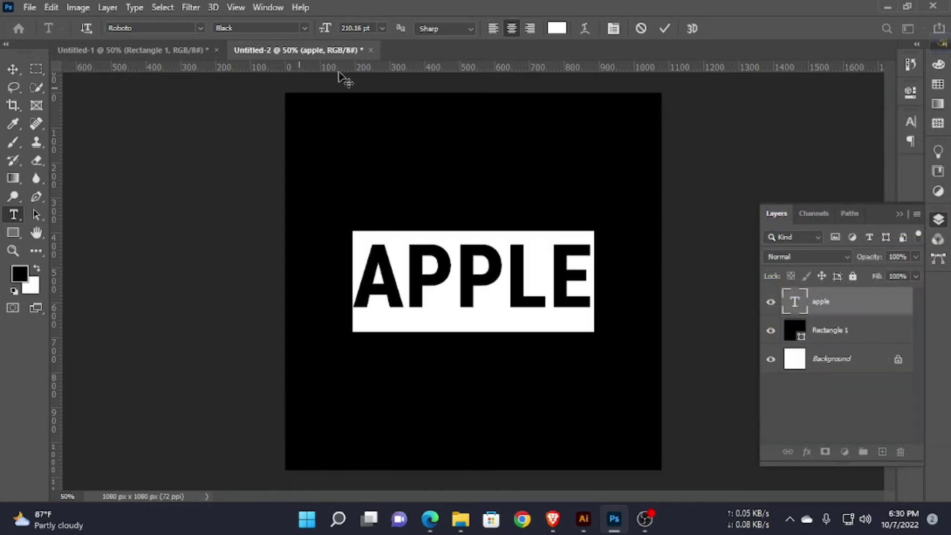
left_click(667, 29)
- Select the APPLE text layer and duplicate it
key("v")
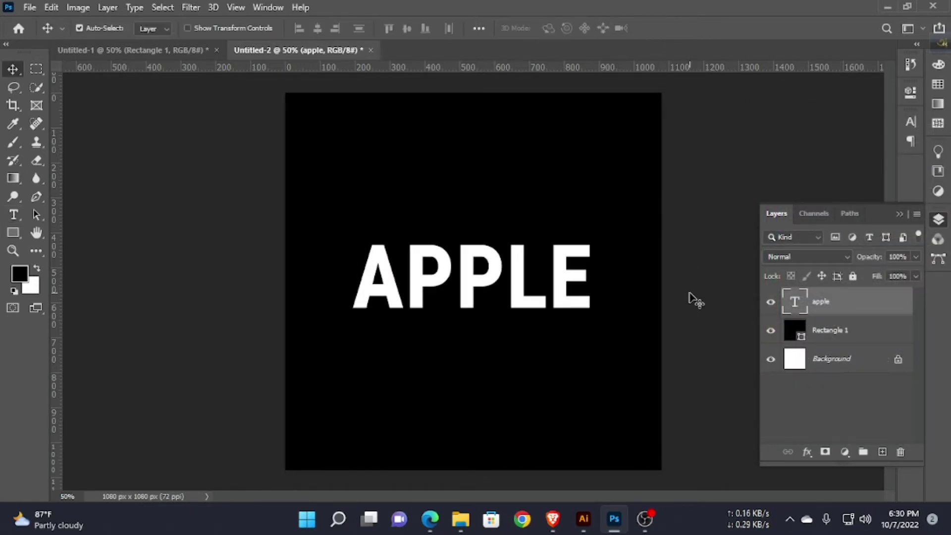
left_click(567, 297)
key("ctrl")
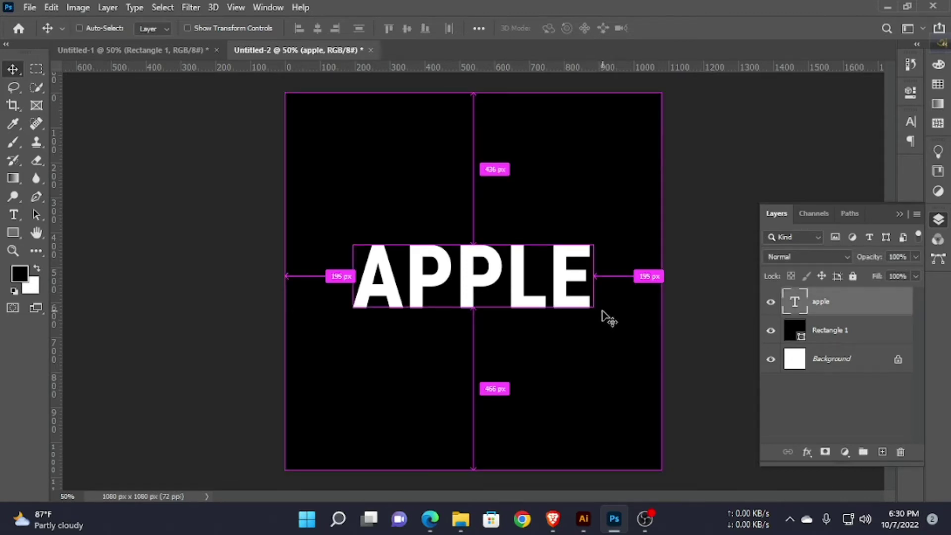
key("ctrl+j")
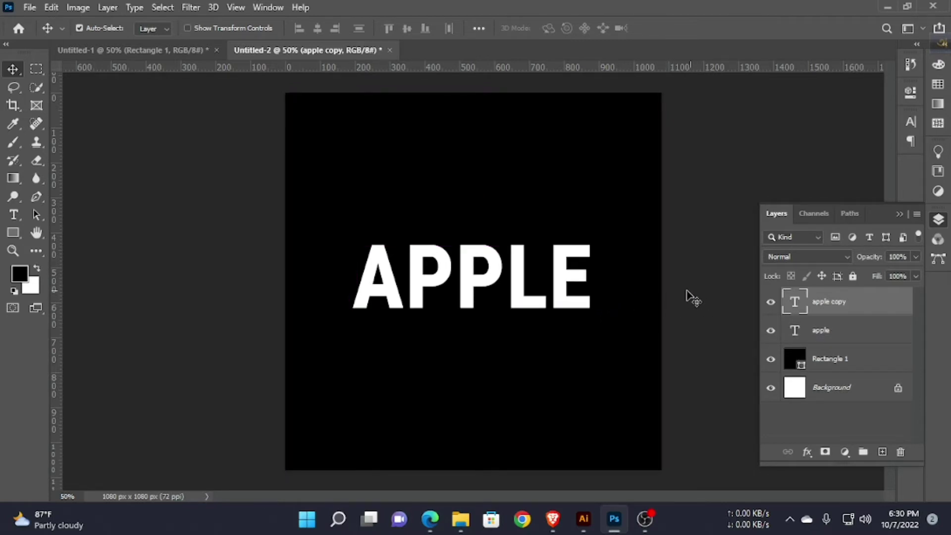
- Nudge the apple copy downward, then back up slightly
left_click(569, 296)
key("shift+Down")
key("shift+Down")
key("shift+Down")
key("shift+Down")
key("shift+Down")
key("shift+Down")
key("shift+Down")
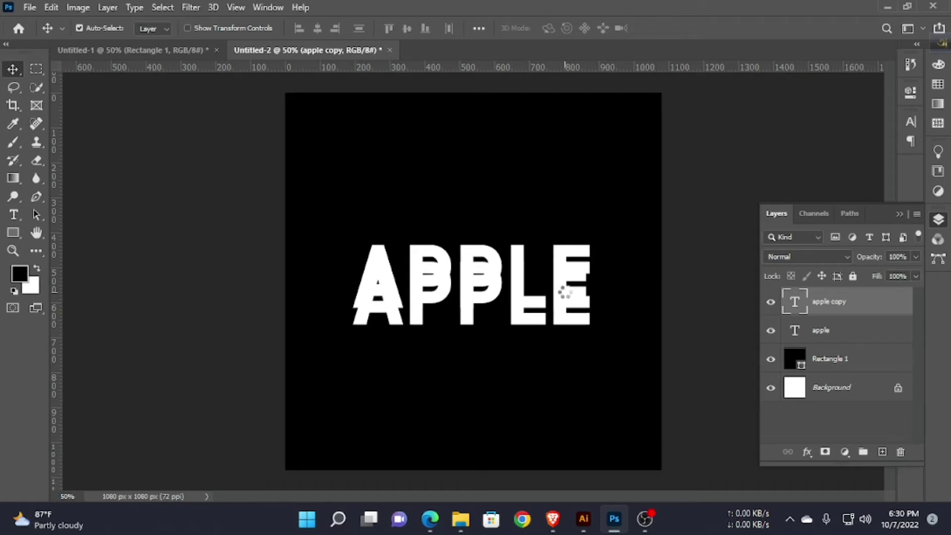
key("shift+Down")
key("shift+Down")
key("shift+Down")
key("shift+Down")
key("shift+Down")
key("shift+Down")
key("shift+Down")
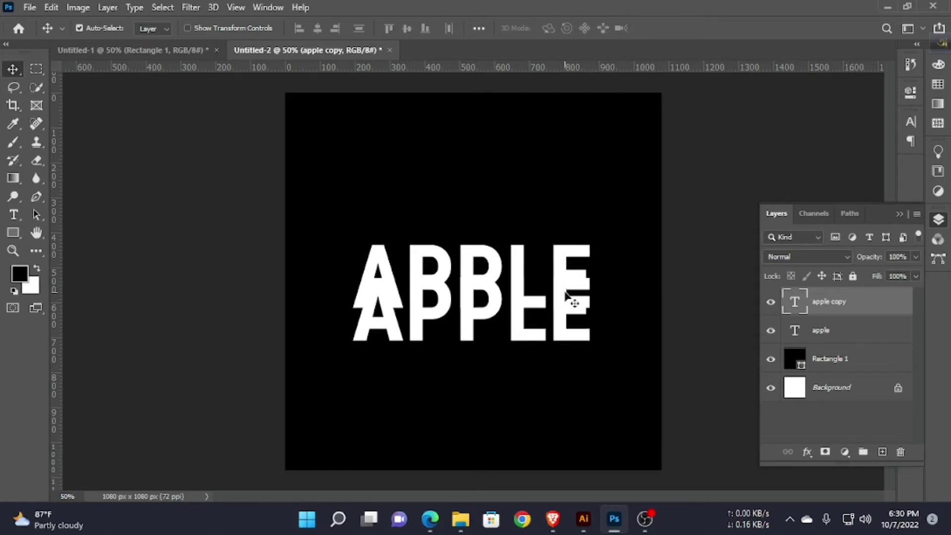
key("shift+Down")
key("shift+Down")
key("shift+Down")
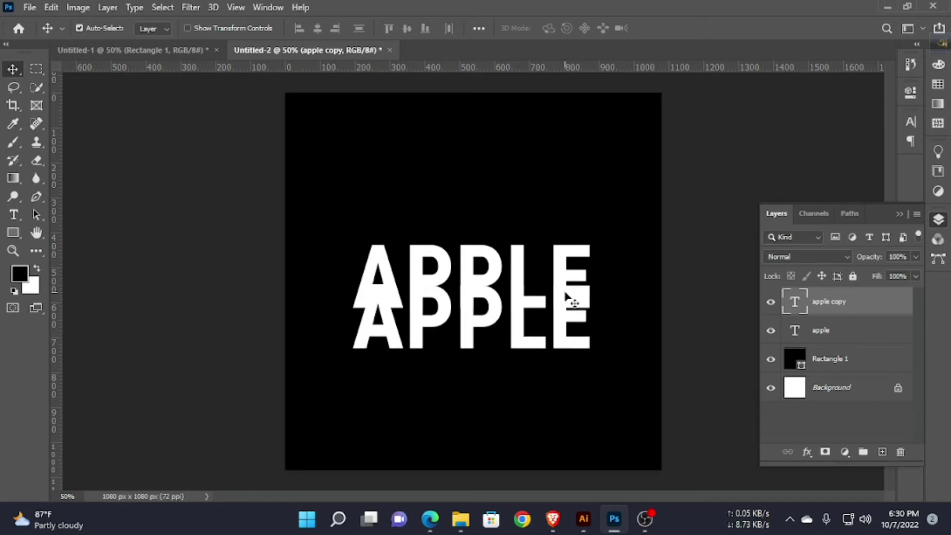
key("shift+Up")
key("shift+Up")
key("shift+Up")
key("shift+Up")
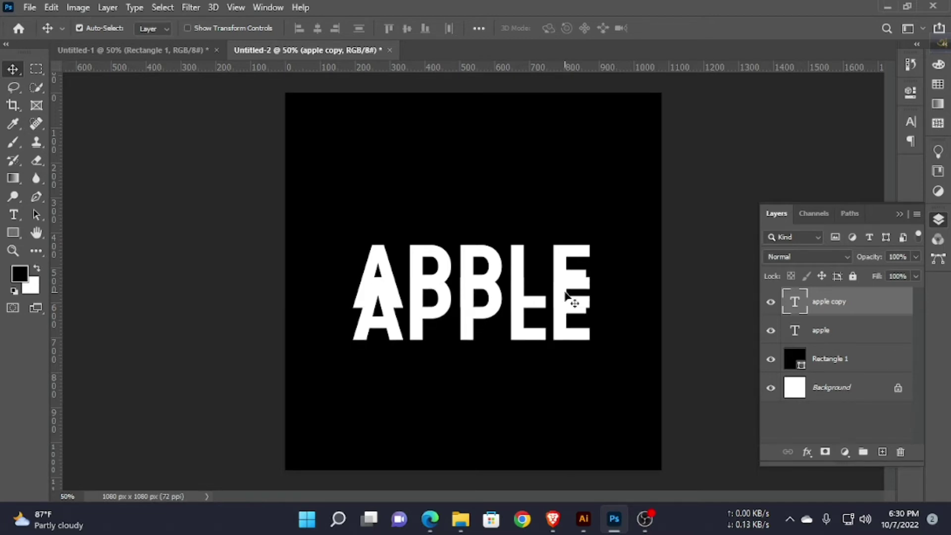
- Move the original apple layer above apple copy
left_click(835, 335)
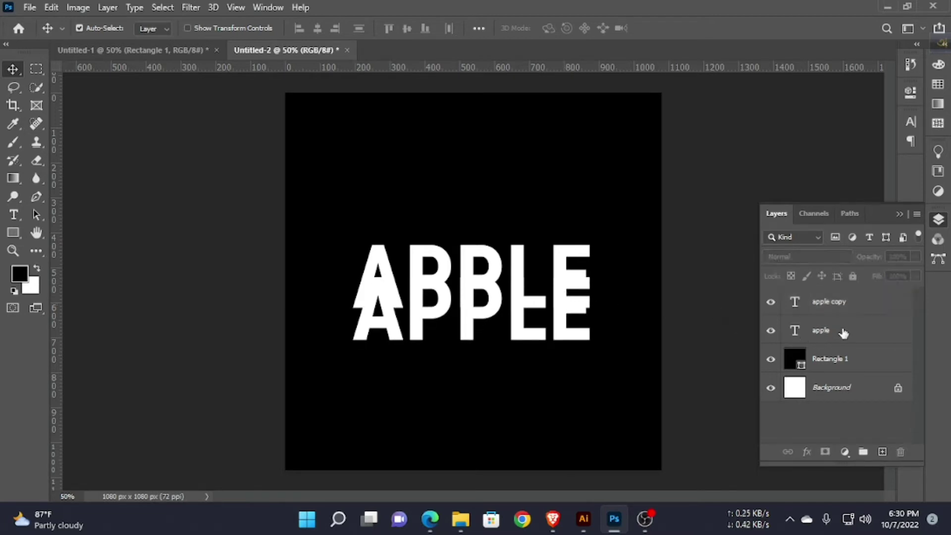
left_click(848, 337)
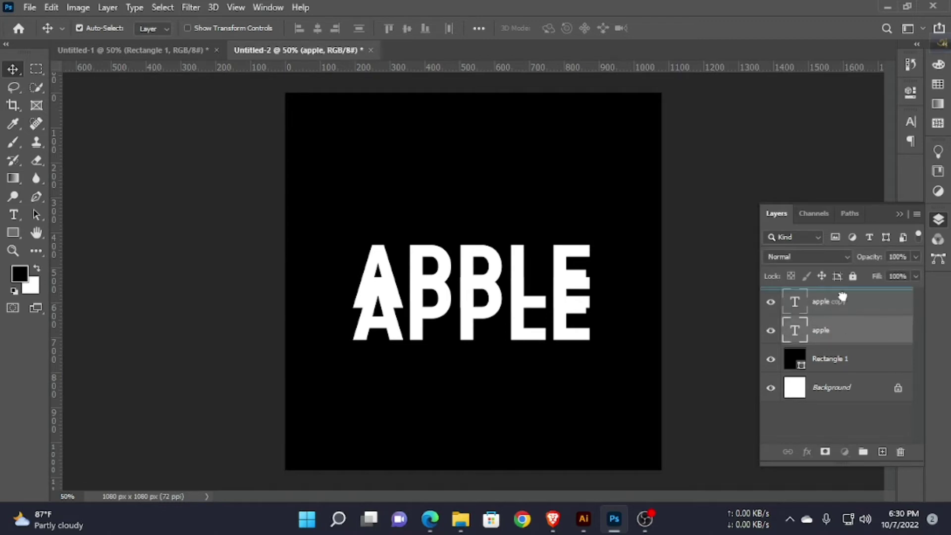
left_click_drag(842, 297, 844, 311)
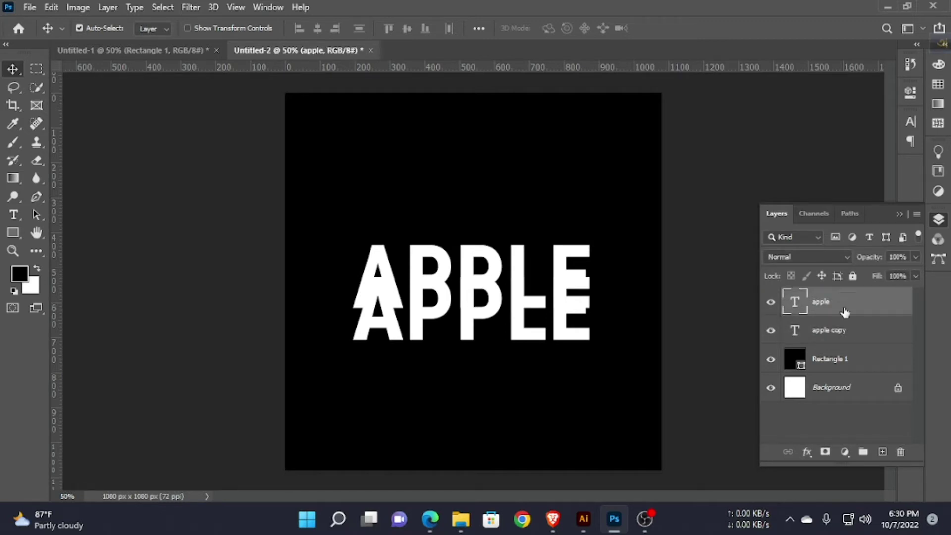
- Open Blending Options for the apple copy layer
left_click(844, 336)
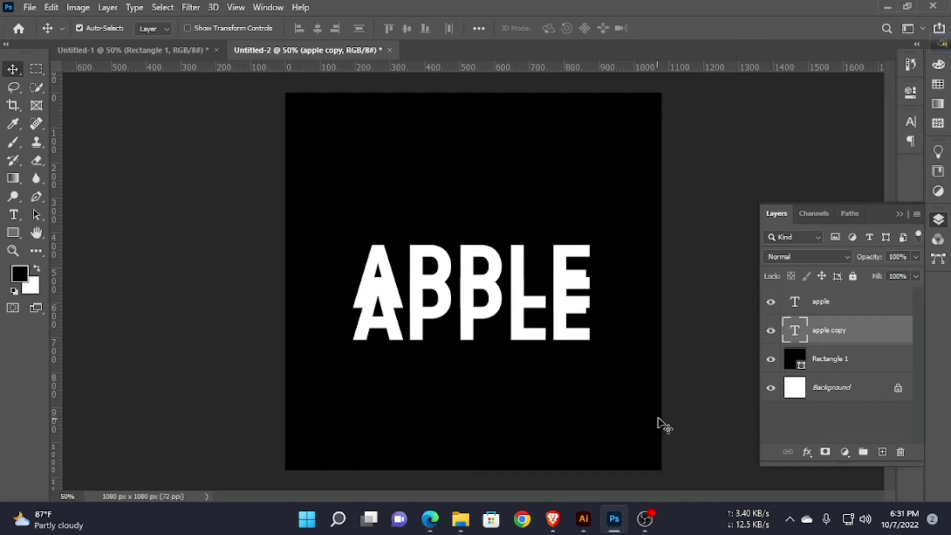
left_click(807, 451)
left_click(838, 284)
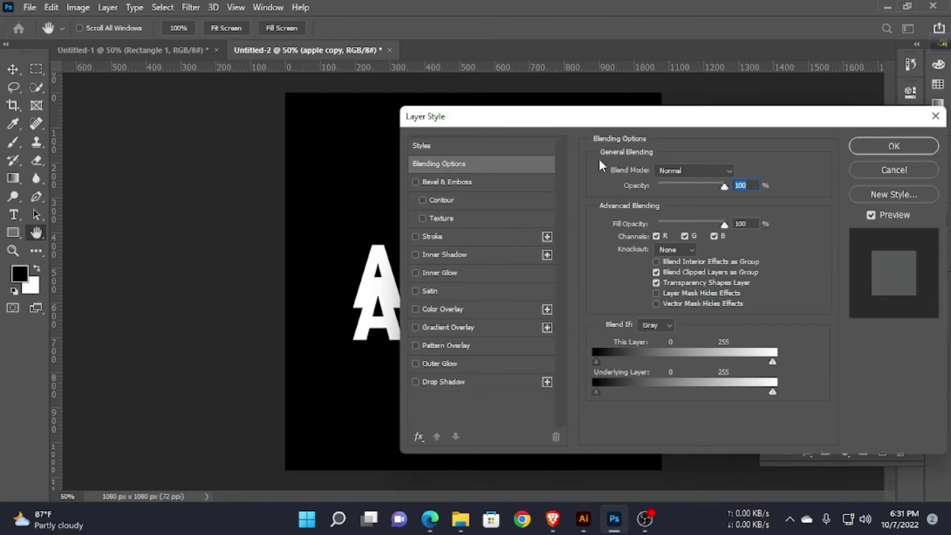
mouse_move(602, 119)
left_mouse_down()
mouse_move(644, 136)
mouse_move(703, 124)
left_mouse_up()
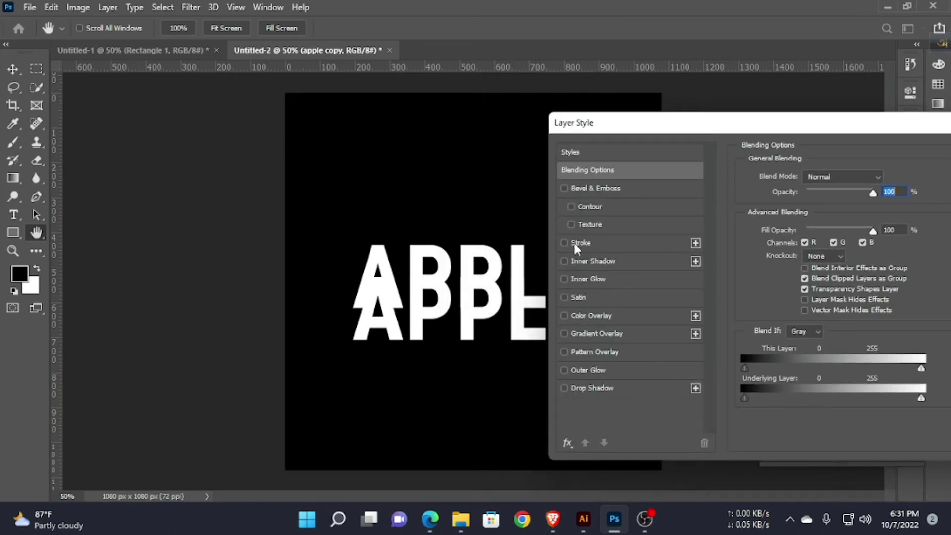
- Set the copy's Fill Opacity to 0 and add a slightly thicker white Stroke
left_click_drag(871, 232, 804, 231)
left_click(587, 241)
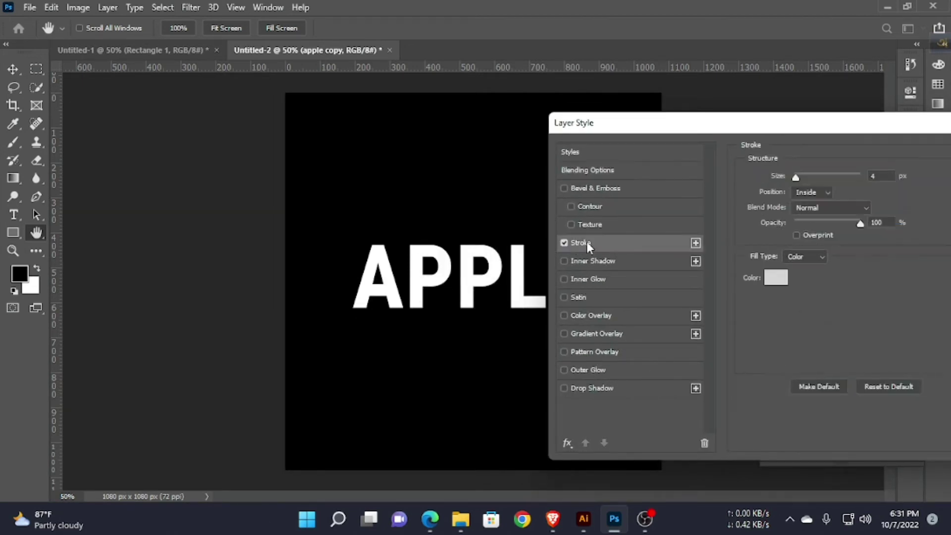
key("Up")
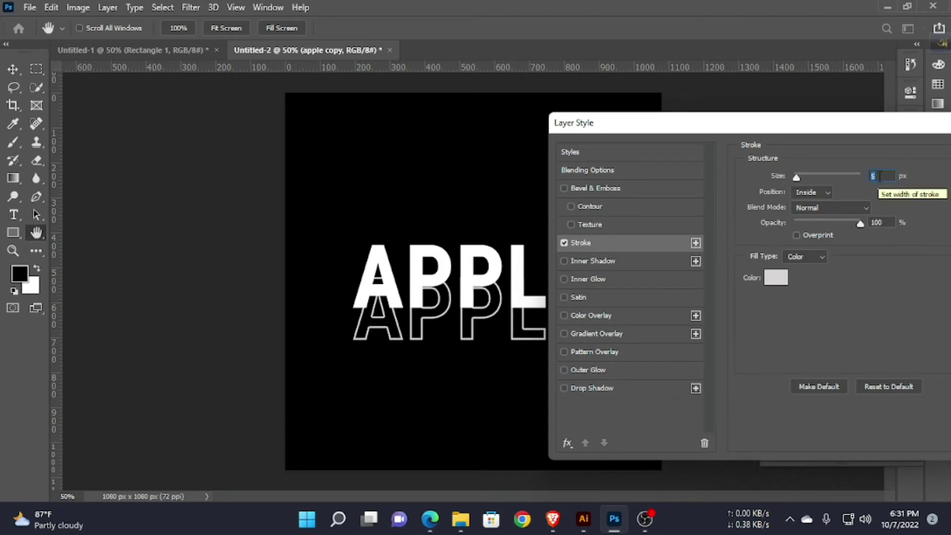
mouse_move(885, 127)
left_mouse_down()
mouse_move(673, 125)
mouse_move(853, 127)
mouse_move(689, 122)
left_mouse_up()
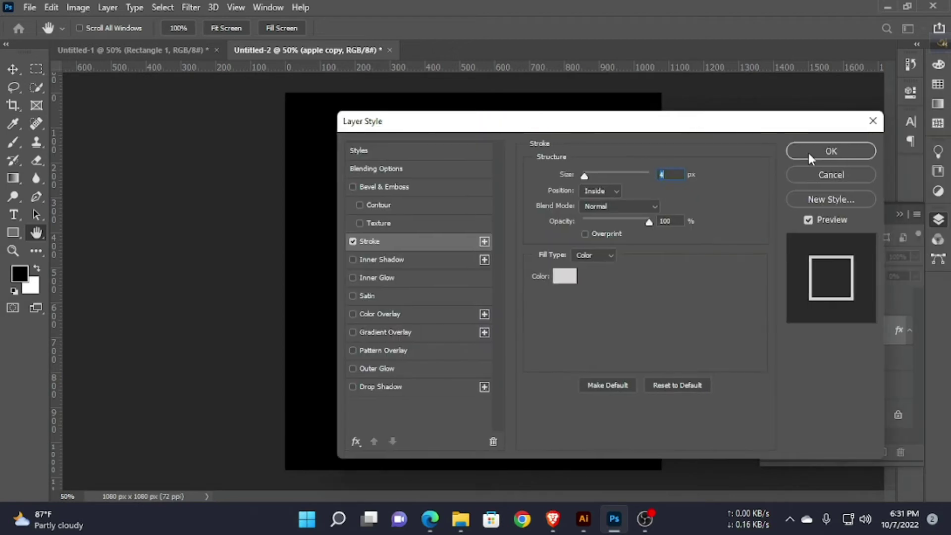
left_click(815, 151)
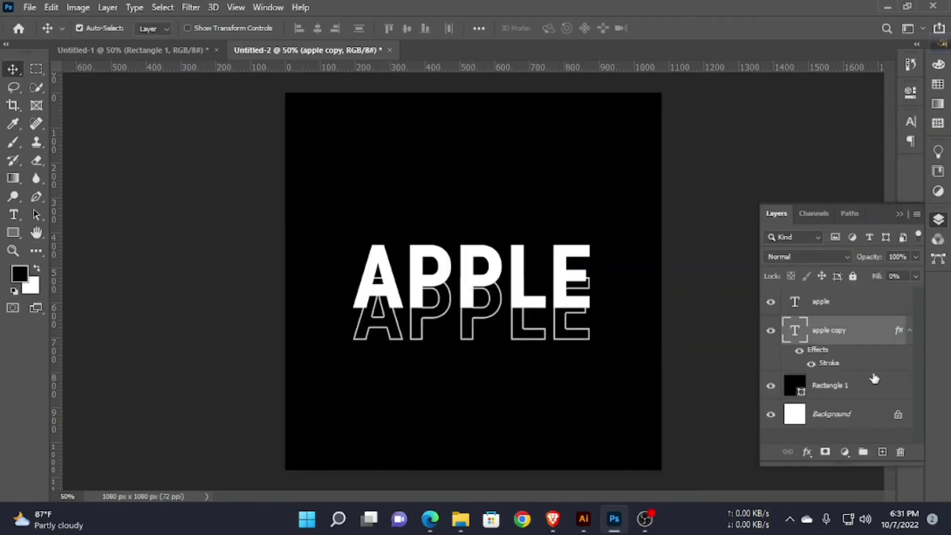
- Duplicate the outlined copy and move apple copy 2 above the solid APPLE
key("ctrl+j")
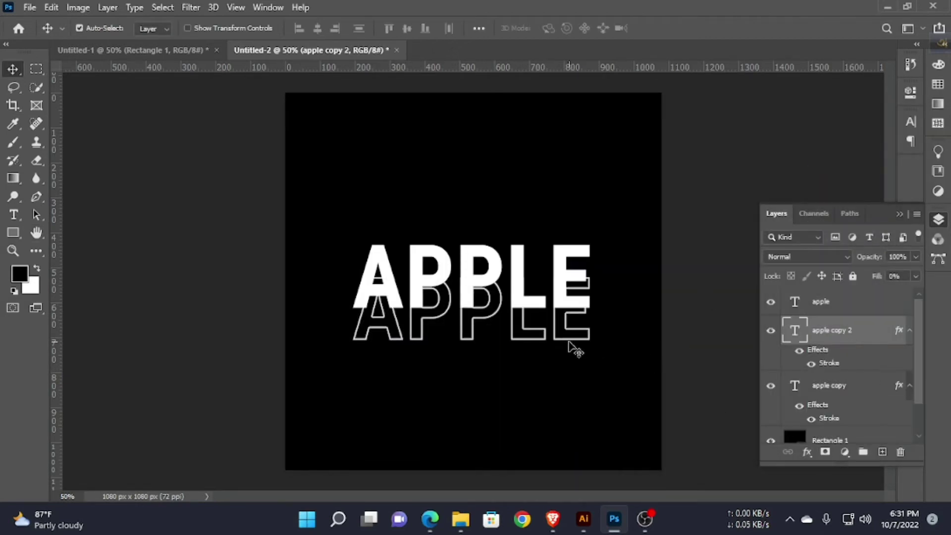
left_click_drag(569, 343, 570, 344)
left_click(856, 323)
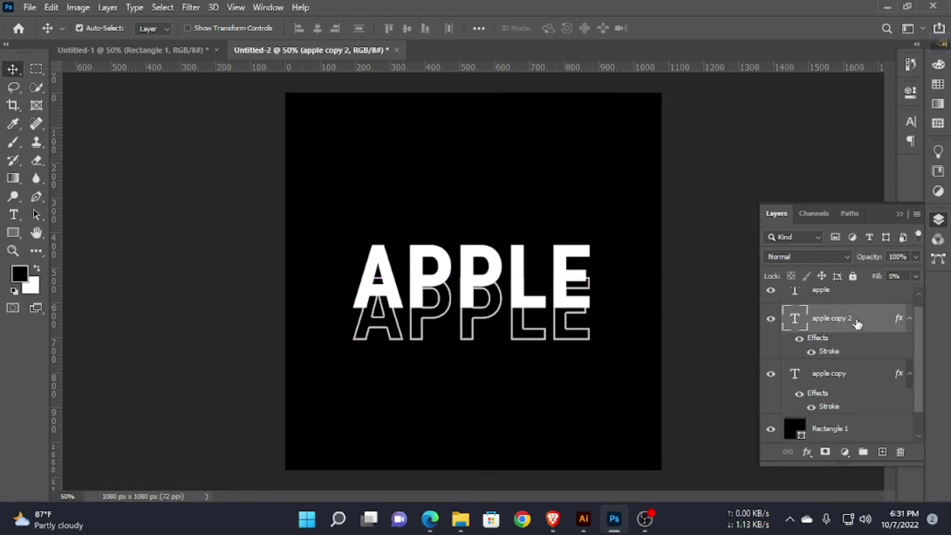
left_click_drag(475, 322, 476, 245)
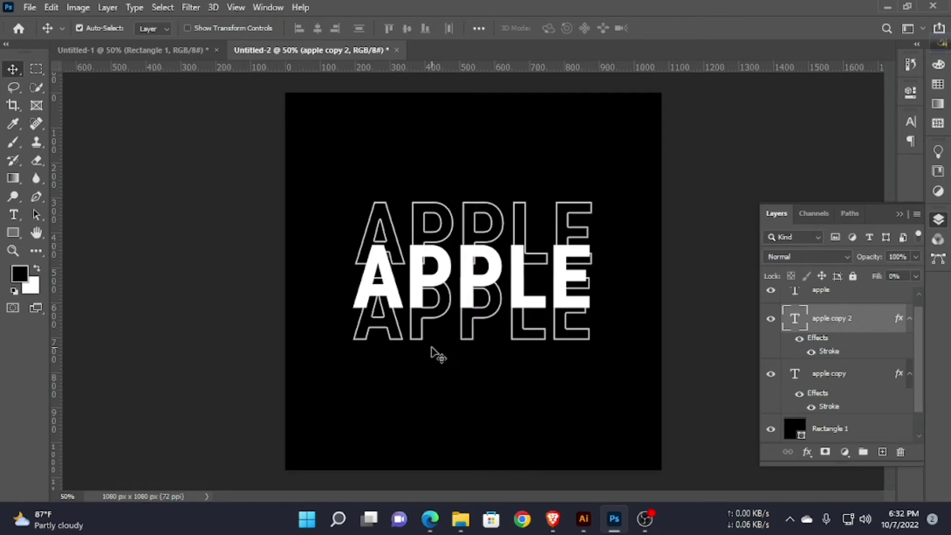
- Fine-tune both outline copies' positions and select them together
left_click(424, 344)
left_click_drag(424, 344, 425, 341)
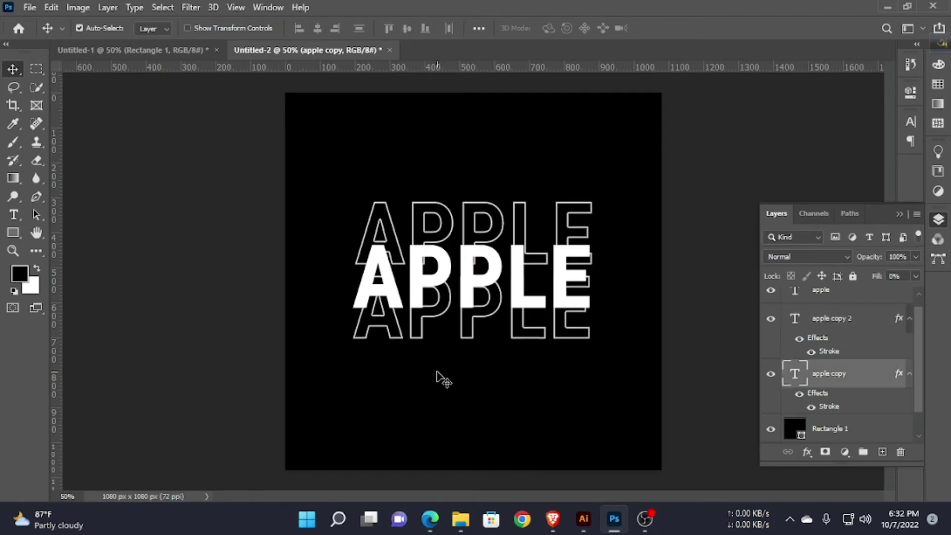
left_click(518, 223)
key("Down")
key("Down")
key("Down")
key("Down")
key("Down")
key("Down")
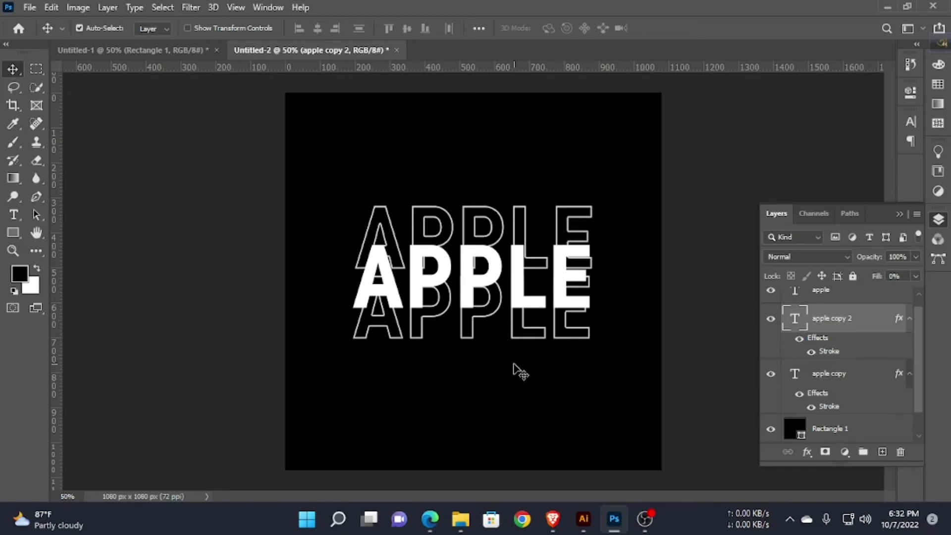
key("Down")
key("Down")
key("Down")
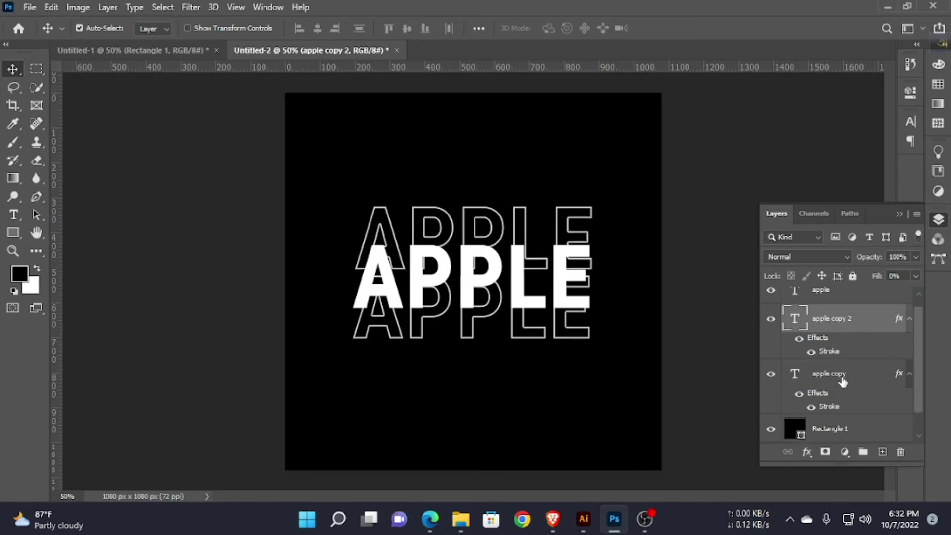
left_click(841, 379, "shift")
- Group the outline copies into Group 1, add a mask, and paint black across the middle
left_click_drag(844, 379, 862, 452)
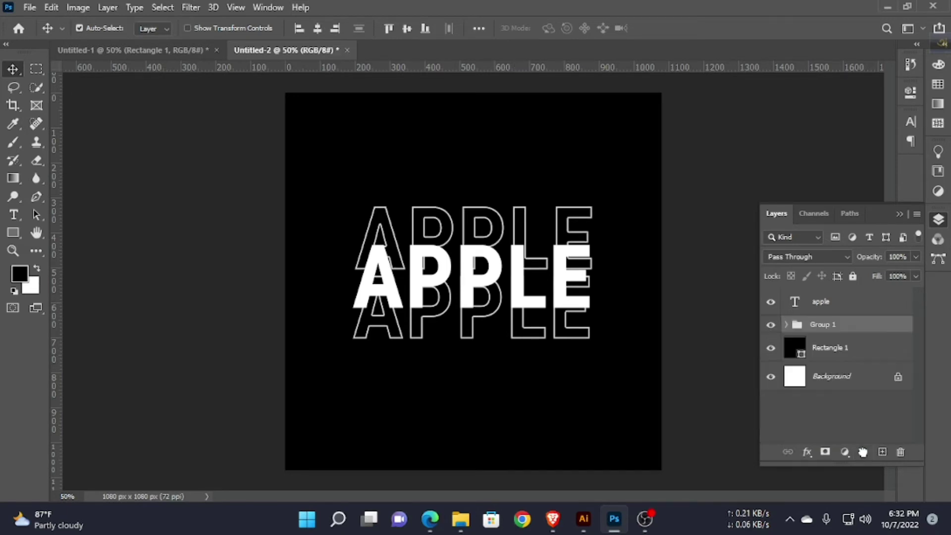
left_click(785, 325)
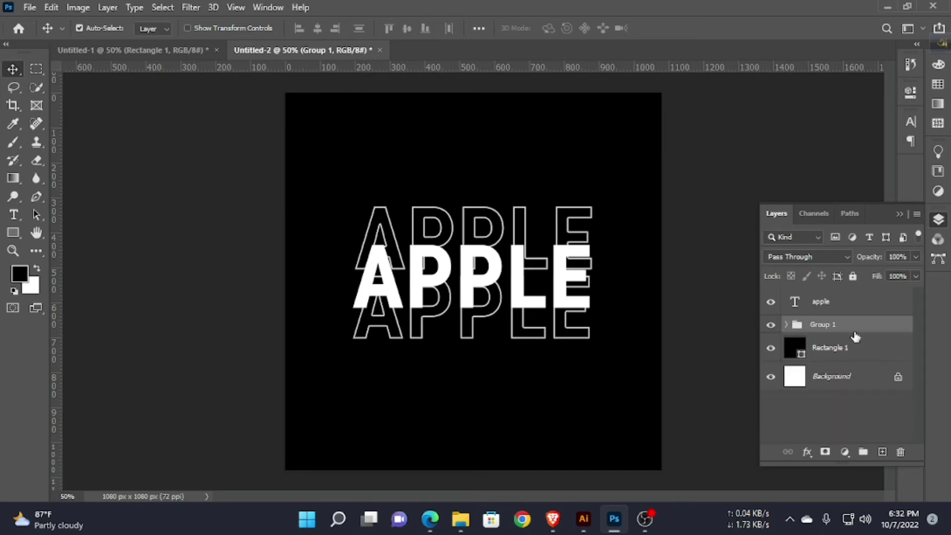
left_click(824, 452)
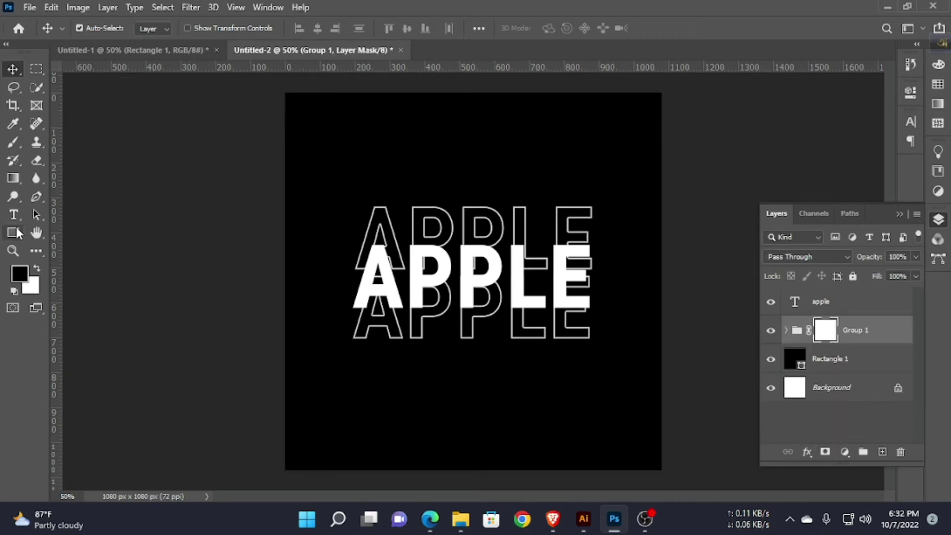
left_click(14, 143)
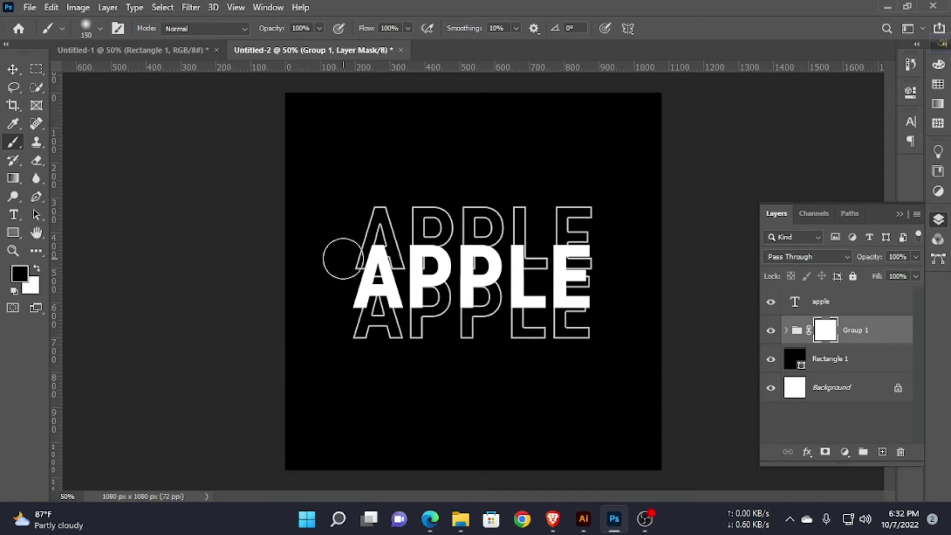
left_click_drag(337, 262, 605, 272)
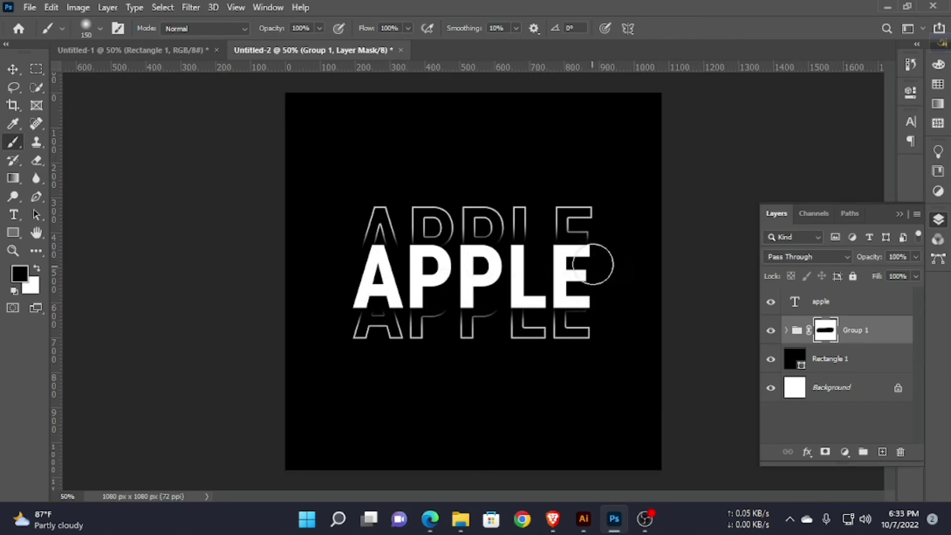
left_click(14, 73)
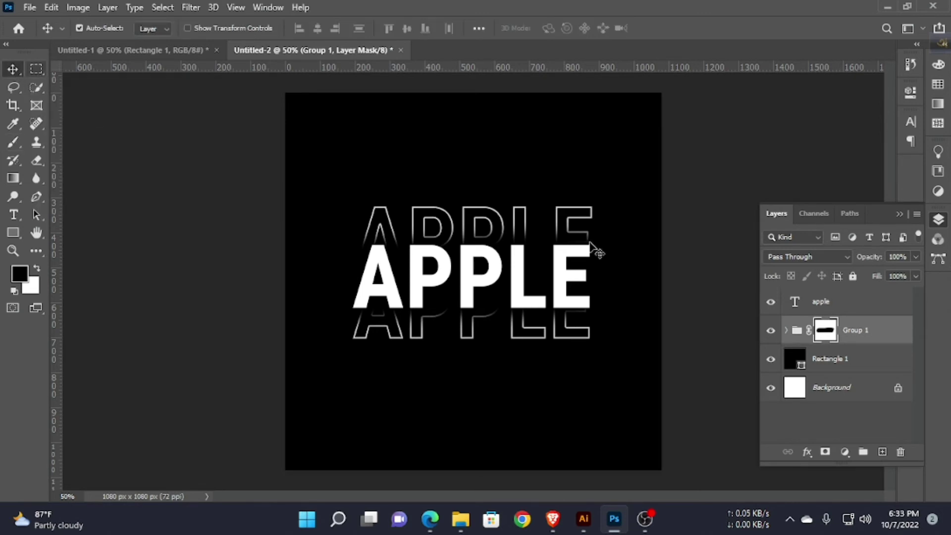
- Duplicate Group 1 and nudge its upper outline copy further up
left_click(870, 332)
key("ctrl+j")
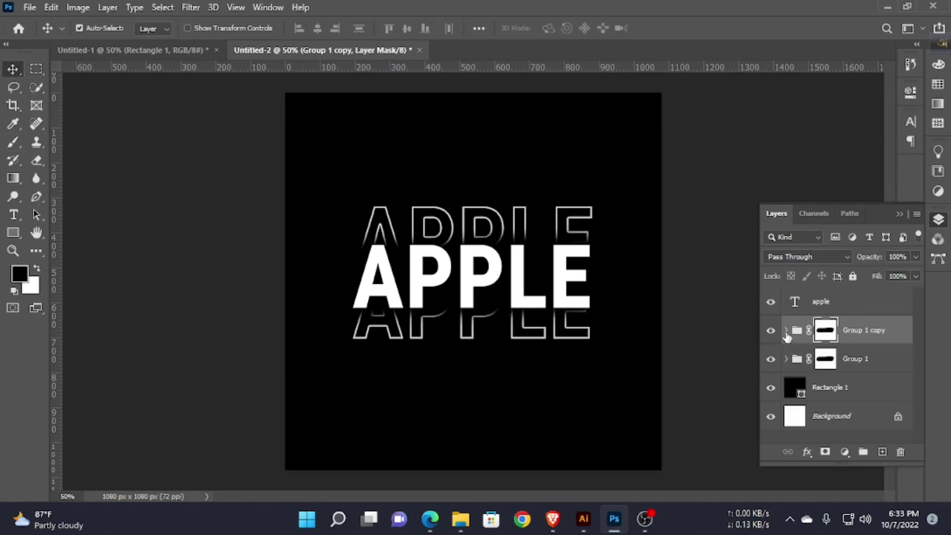
left_click(786, 329)
left_click(862, 361)
key("shift+Up")
key("shift+Up")
key("shift+Up")
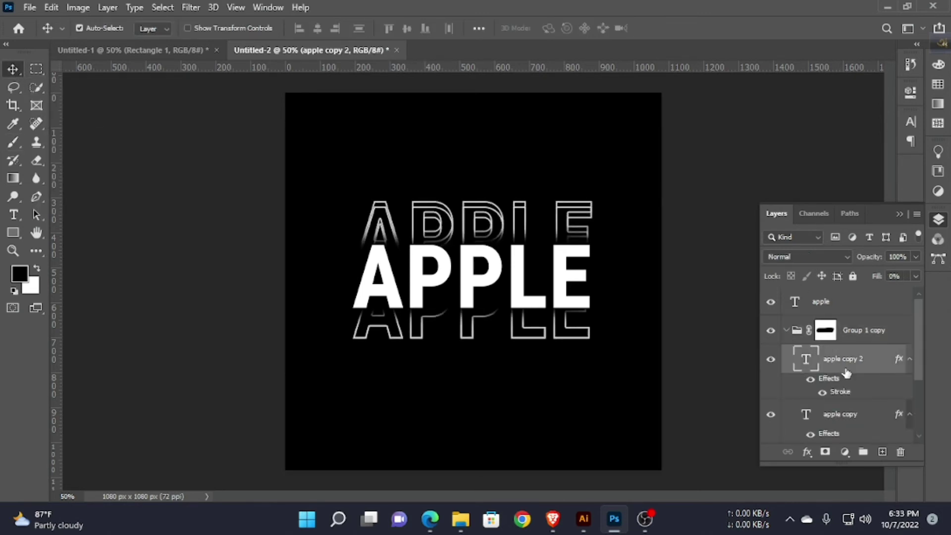
key("shift+Up")
key("shift+Up")
key("shift+Up")
key("shift+Up")
key("shift+Up")
key("shift+Up")
key("shift+Up")
key("shift+Up")
key("shift+Up")
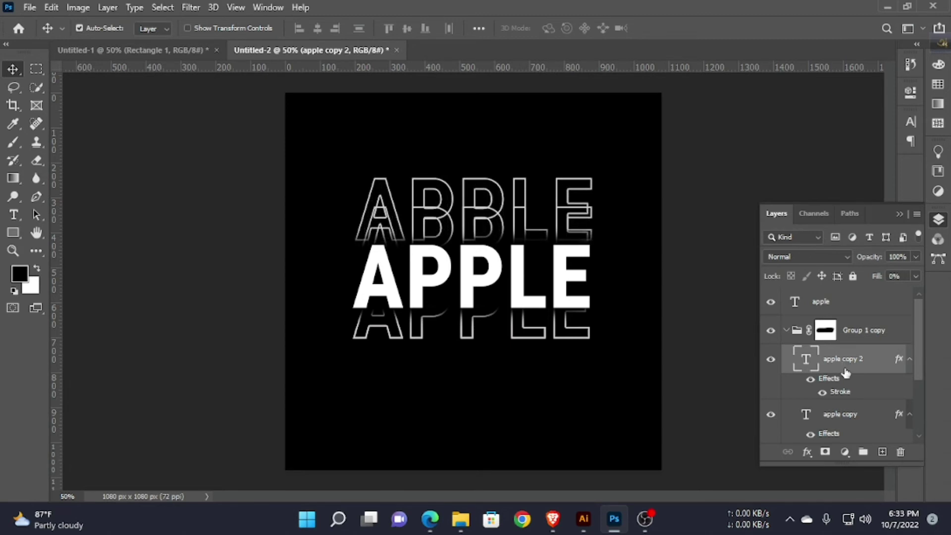
- Nudge the lower outline copy further down and place Group 1 copy below Group 1
key("alt+bracketleft")
key("shift+Down")
key("shift+Down")
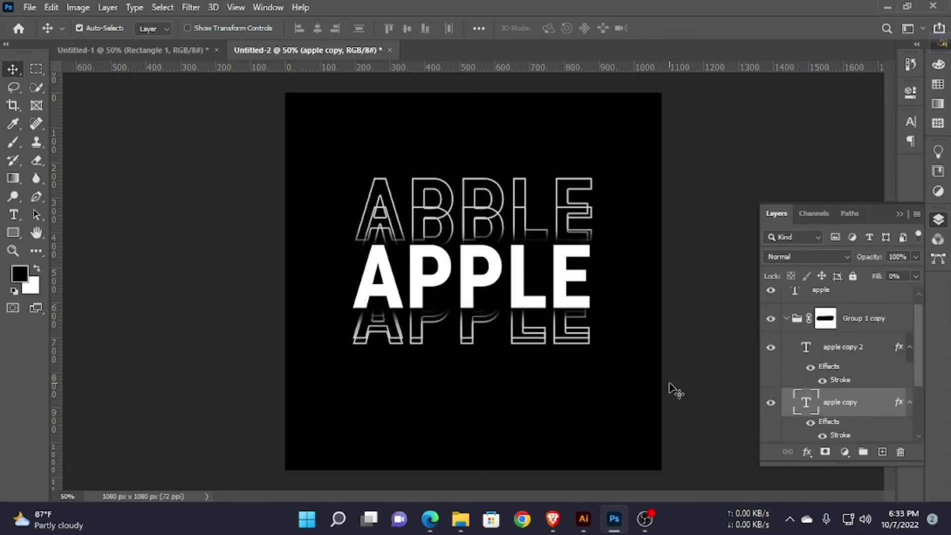
key("shift+Down")
key("shift+Down")
key("shift+Down")
key("shift+Down")
key("shift+Down")
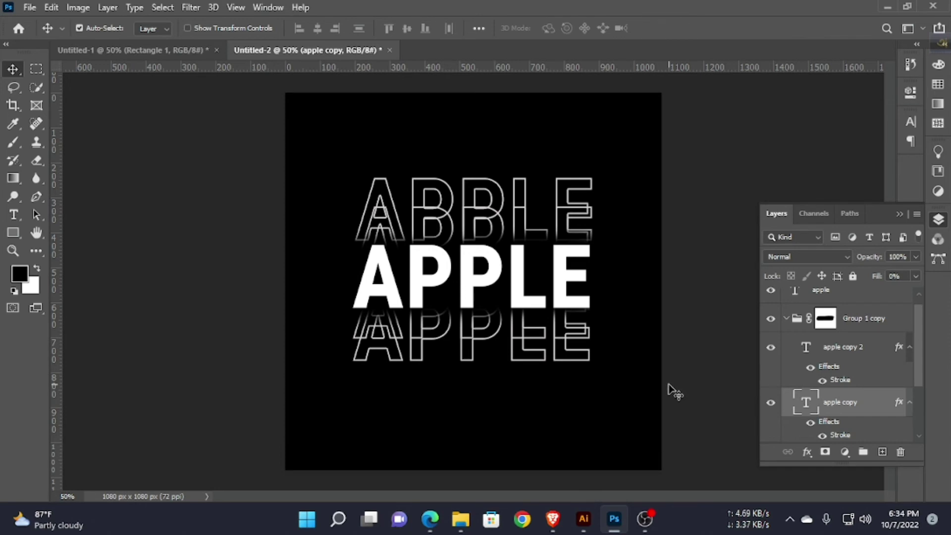
key("shift+Down")
key("shift+Down")
left_click(786, 319)
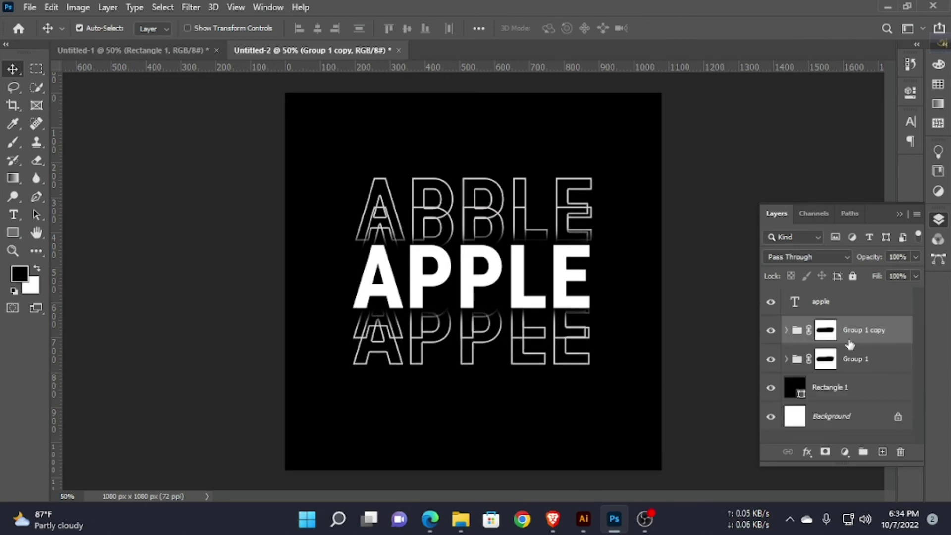
left_click_drag(866, 332, 869, 374)
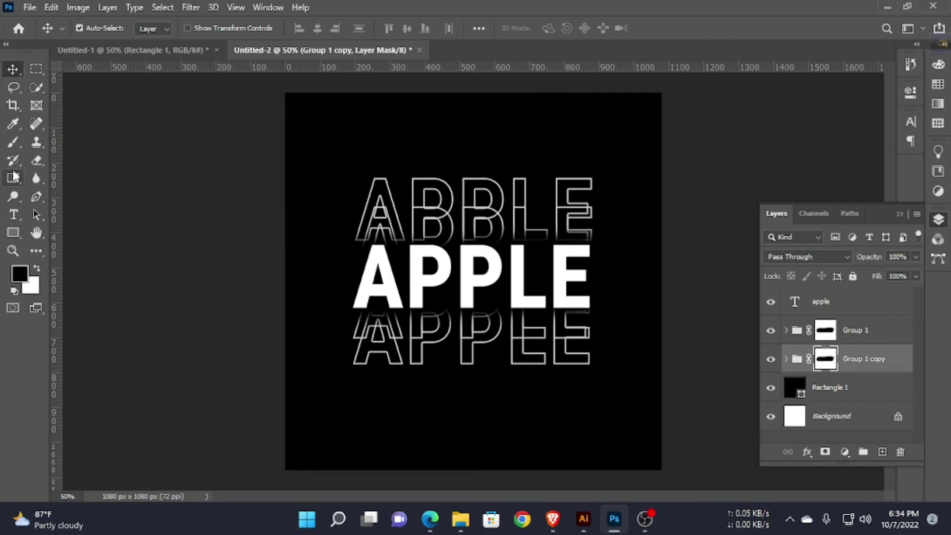
- Paint black on Group 1 copy's mask over the outline edges nearest the solid APPLE
key("b")
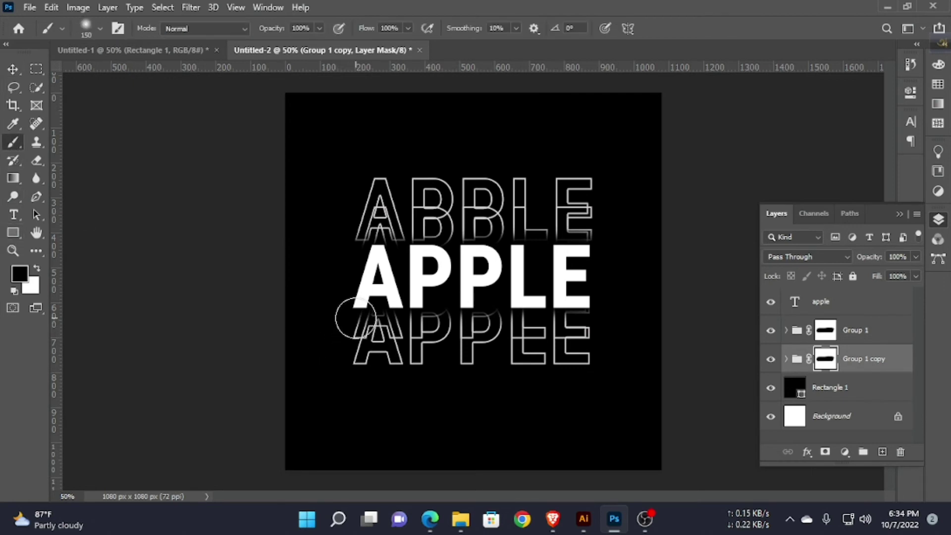
mouse_move(355, 318)
left_mouse_down()
mouse_move(599, 323)
mouse_move(396, 325)
left_mouse_up()
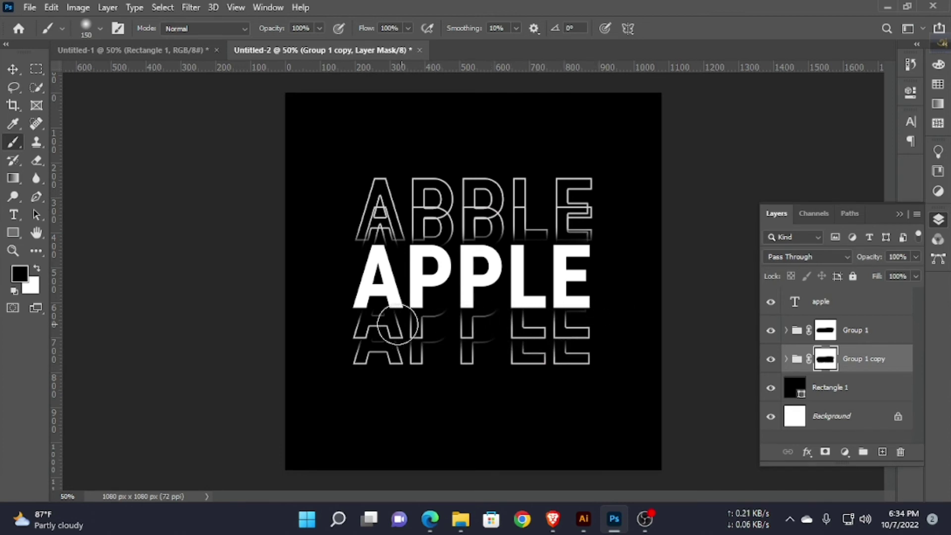
left_click_drag(365, 237, 602, 241)
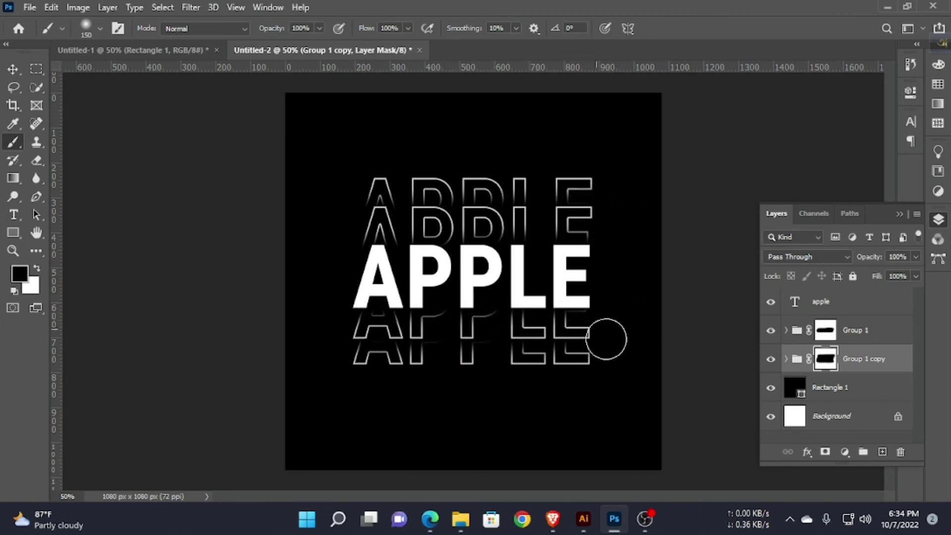
key("v")
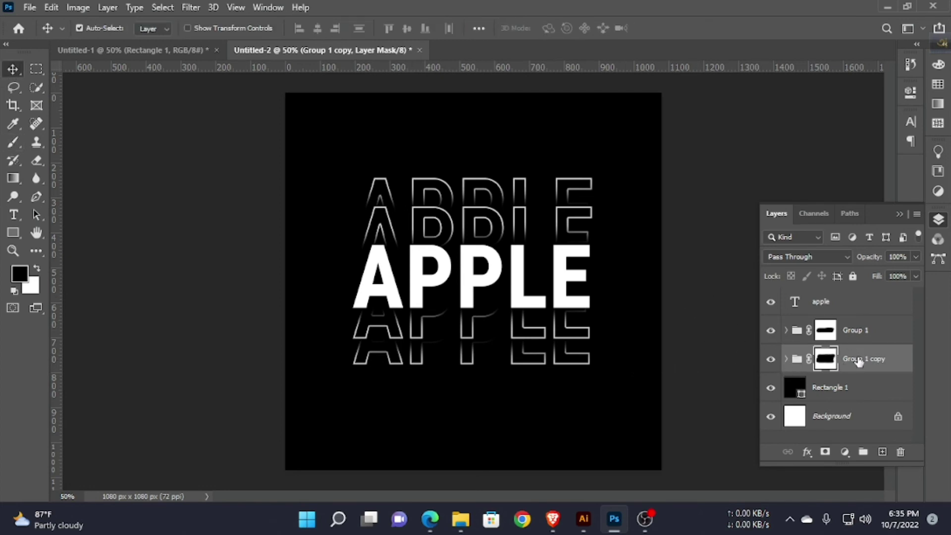
- Link and then unlink the two outline groups, leaving Group 1 selected
left_click(857, 333, "ctrl")
left_click(788, 452)
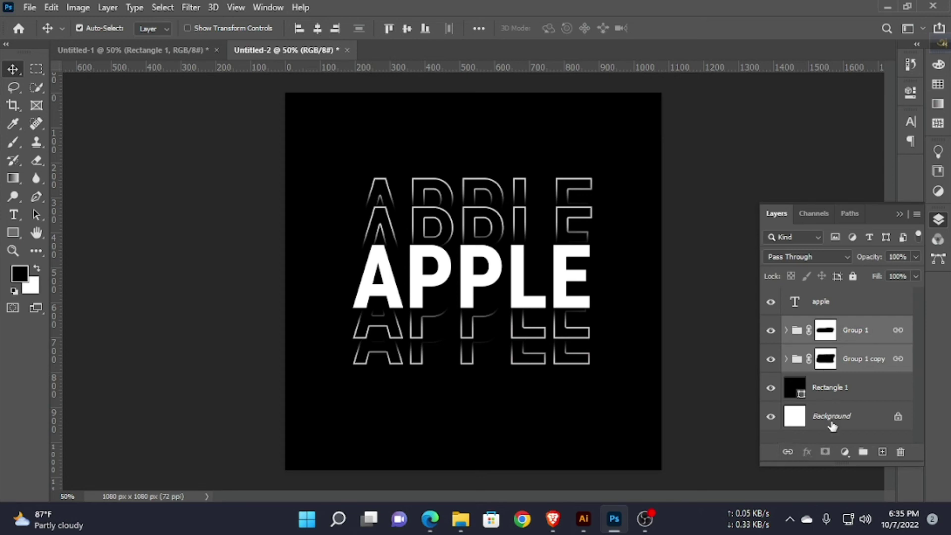
left_click(788, 452)
left_click(883, 334)
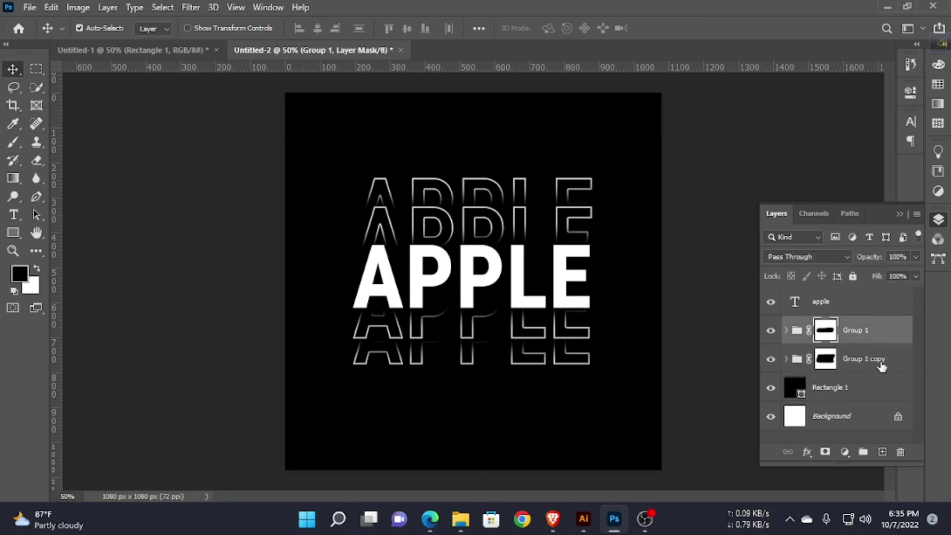
left_click(882, 365)
left_click(881, 339)
left_click(808, 452)
- Give Group 1 copy a Gradient Overlay using a pink-red preset
left_click(851, 365)
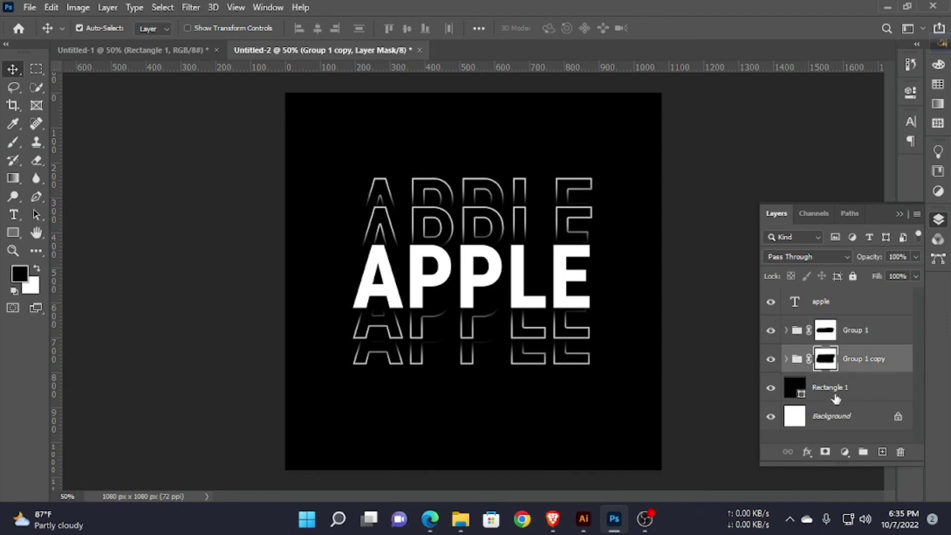
left_click(807, 452)
left_click(831, 414)
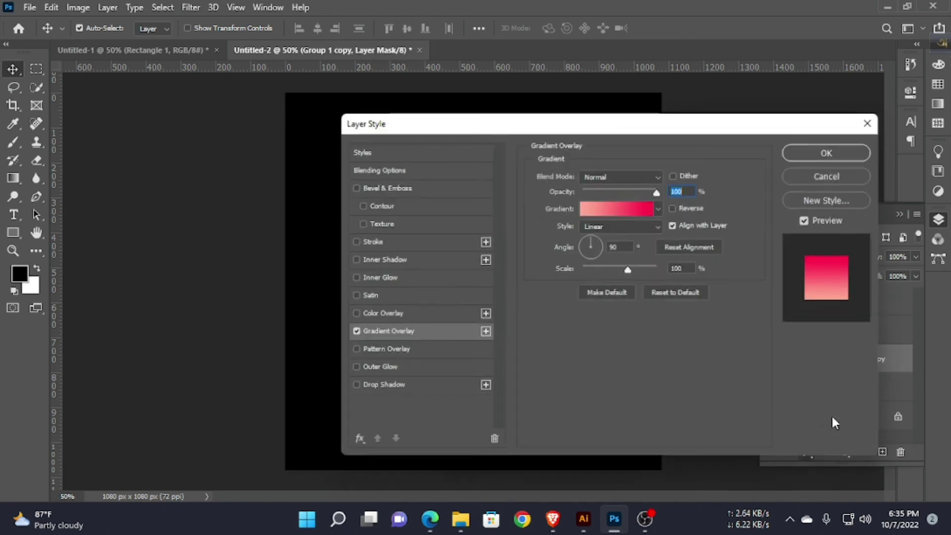
mouse_move(563, 130)
left_mouse_down()
mouse_move(899, 97)
mouse_move(601, 120)
left_mouse_up()
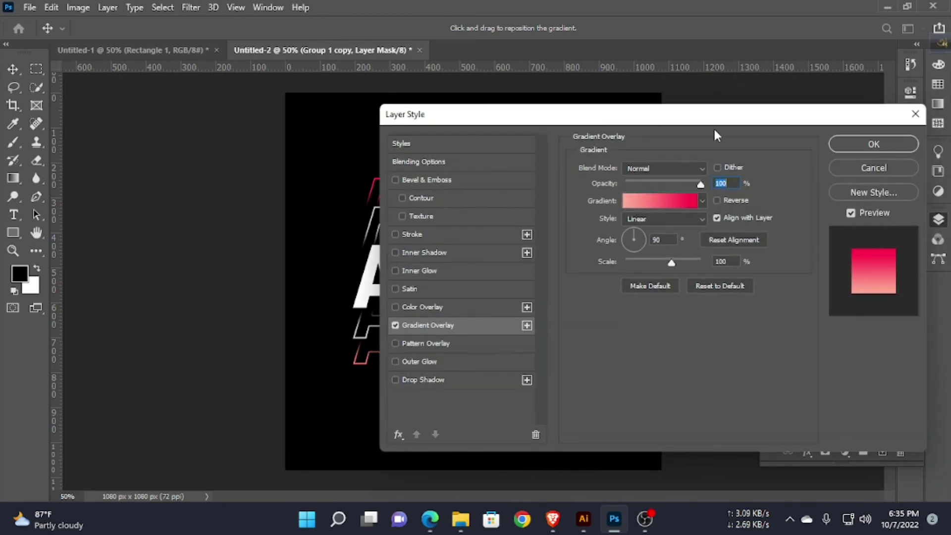
left_click(702, 200)
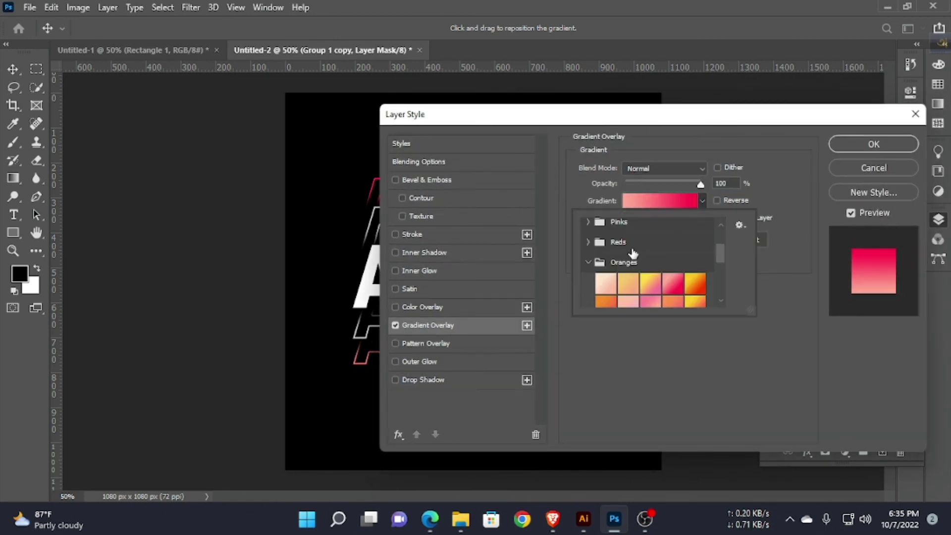
left_click(588, 262)
mouse_move(583, 123)
left_mouse_down()
mouse_move(792, 133)
mouse_move(536, 126)
left_mouse_up()
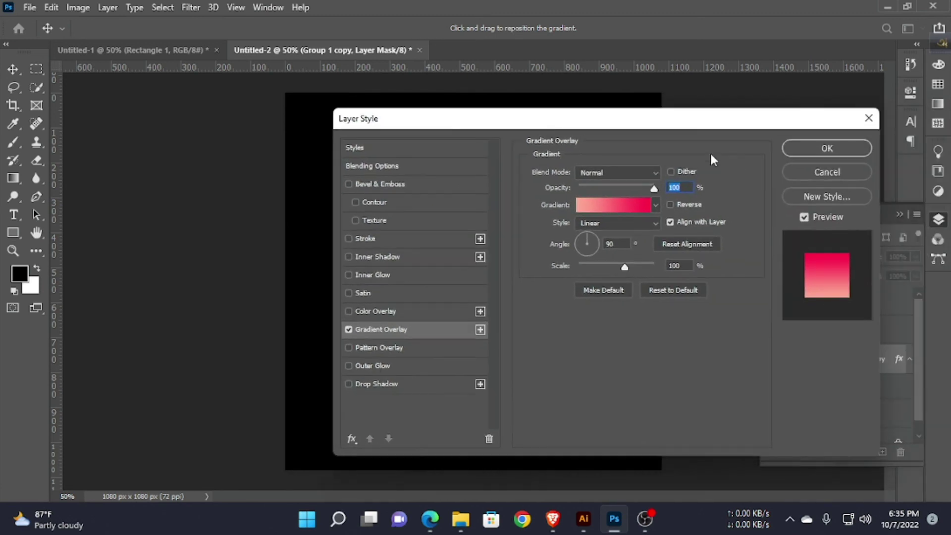
left_click(811, 150)
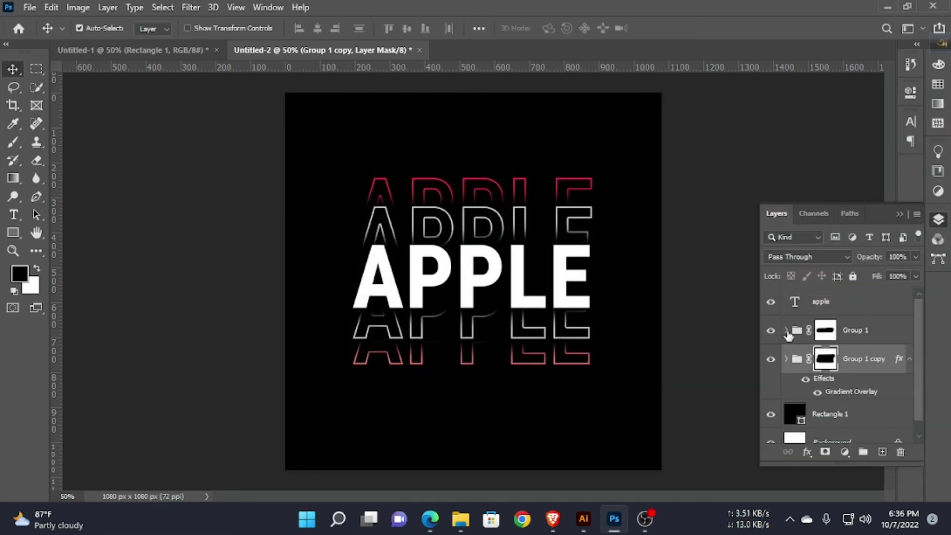
left_click(862, 332)
- Add a Gradient Overlay to Group 1 using the pink-red preset from the Oranges folder
left_click(808, 452)
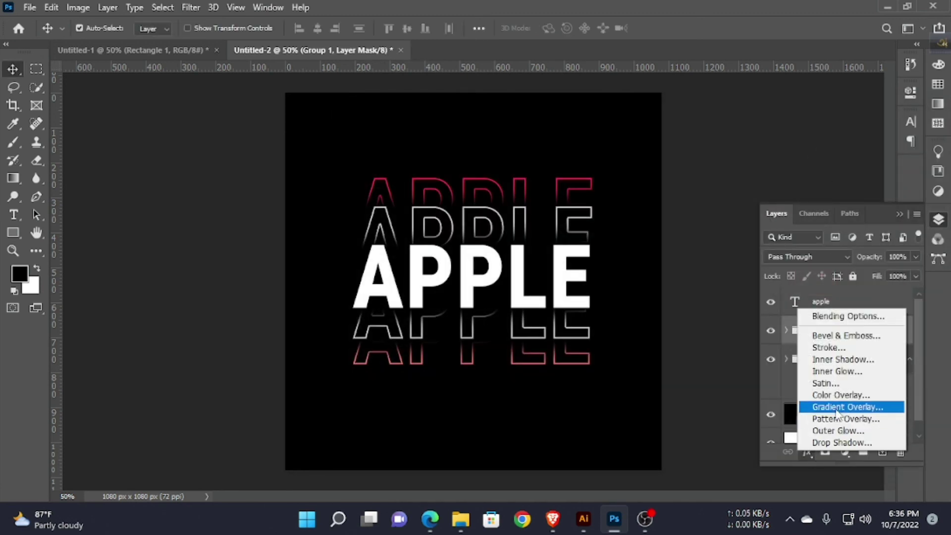
left_click(841, 407)
mouse_move(601, 127)
left_mouse_down()
mouse_move(824, 123)
mouse_move(778, 127)
left_mouse_up()
left_click(825, 208)
left_click(709, 268)
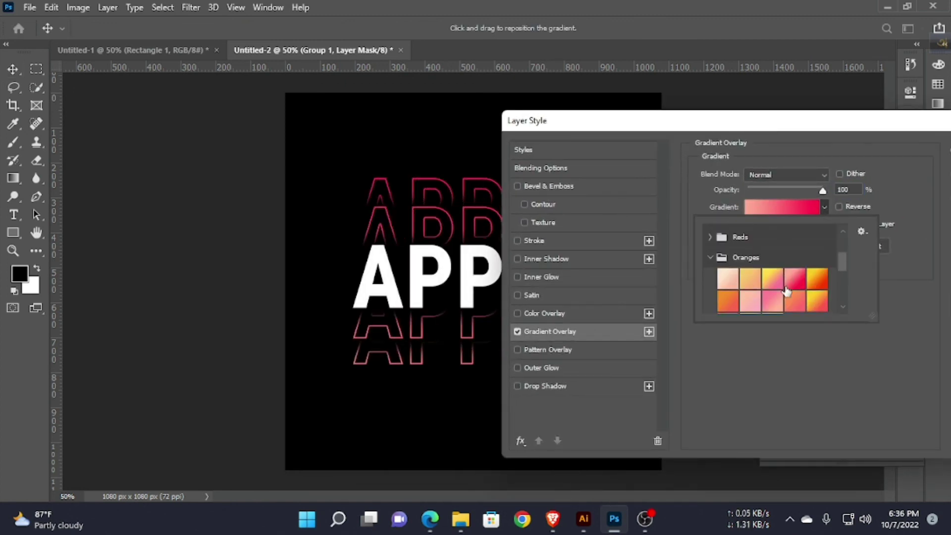
scroll(786, 284, "down", 3)
left_click_drag(848, 127, 720, 139)
key("Return")
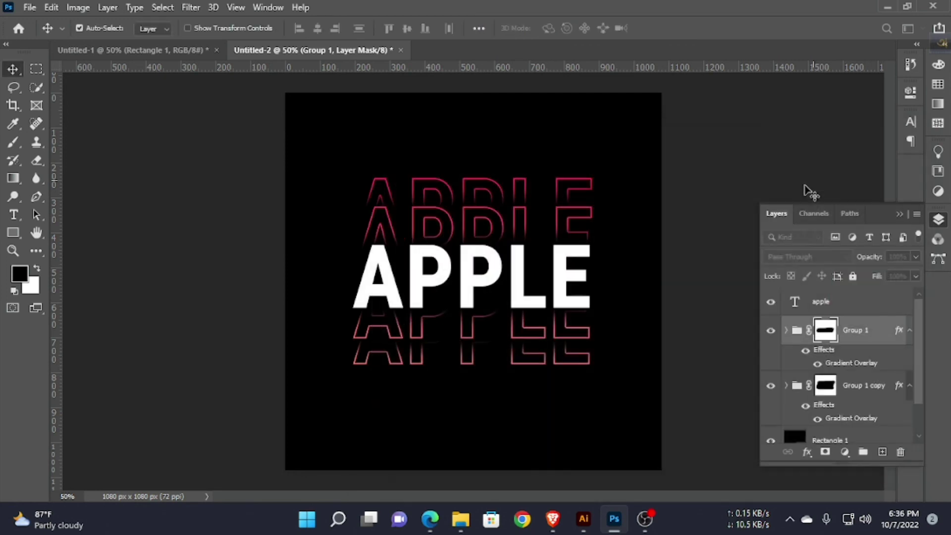
- Deselect all layers and zoom in then back out to inspect the finished artwork
left_click(657, 307)
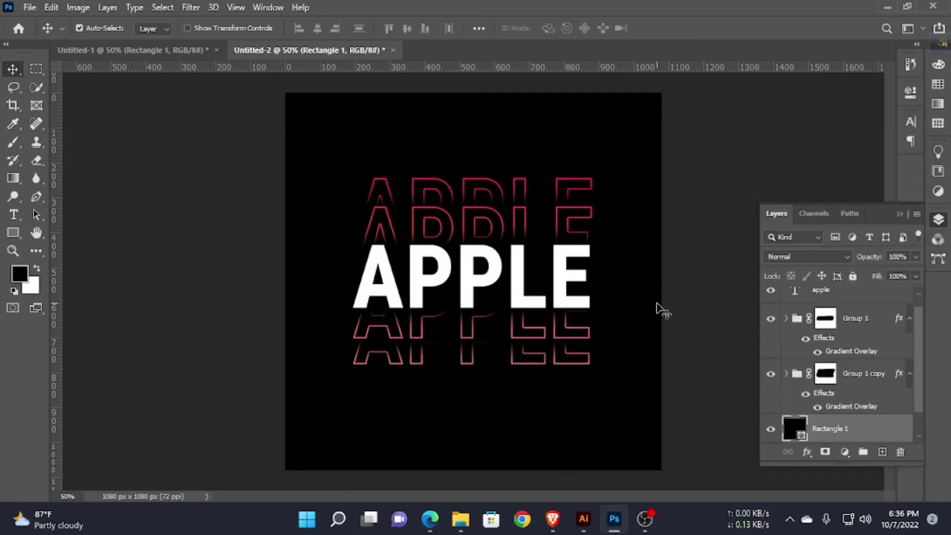
left_click(699, 367)
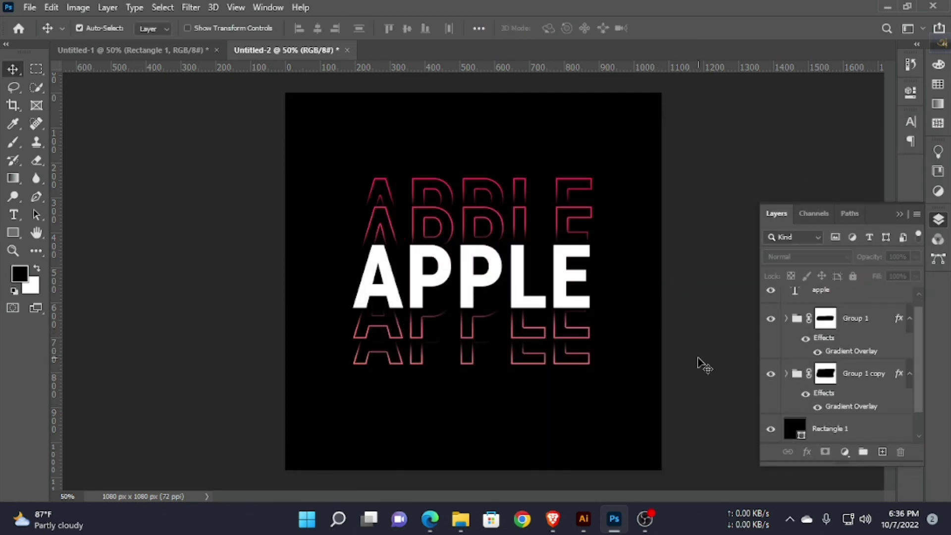
key("ctrl+plus")
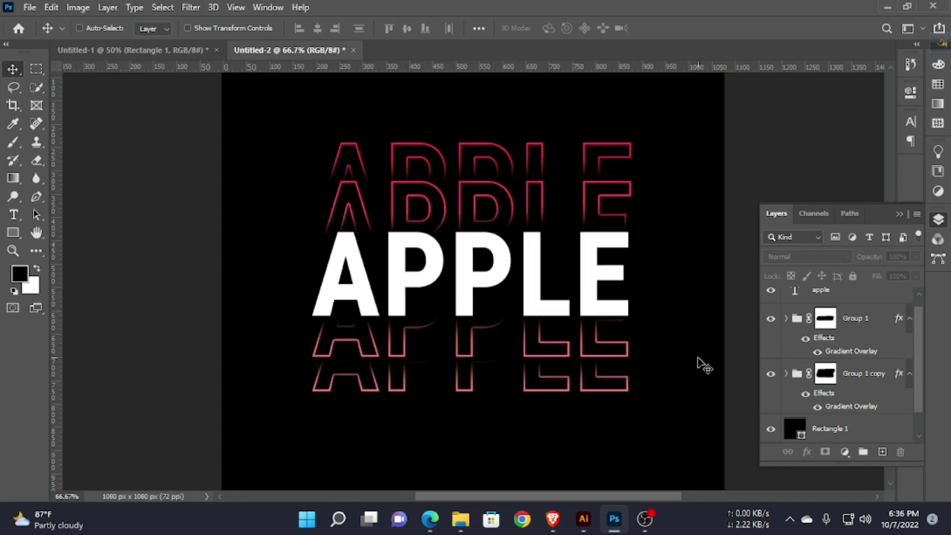
key("ctrl+minus")
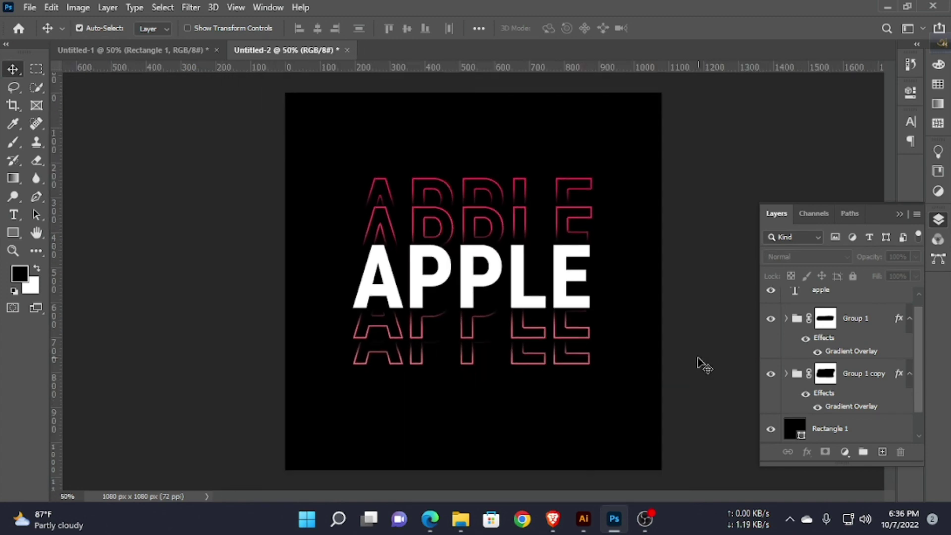